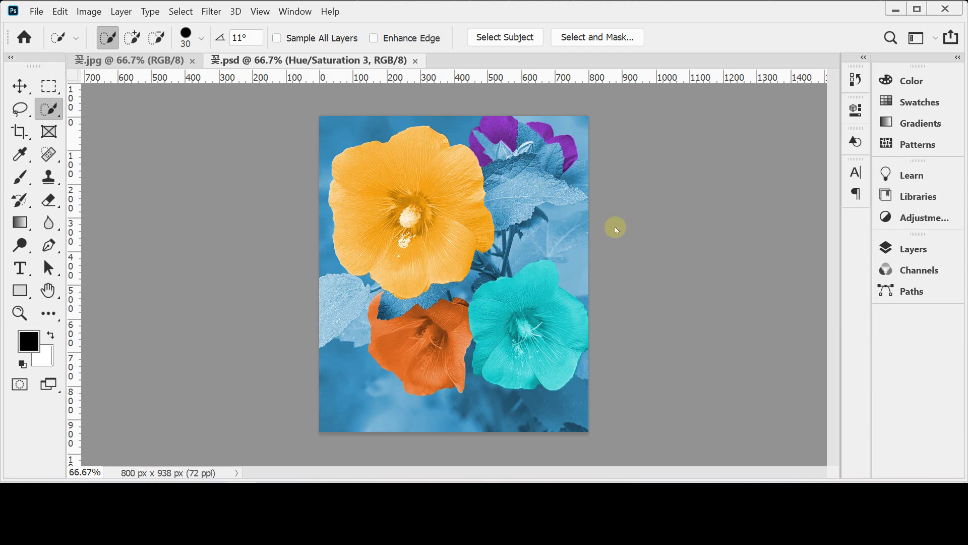
Step: Switch to 꽃.jpg and try selecting the large flower with the Quick Selection tool, clearing the selection at the end
click(129, 61)
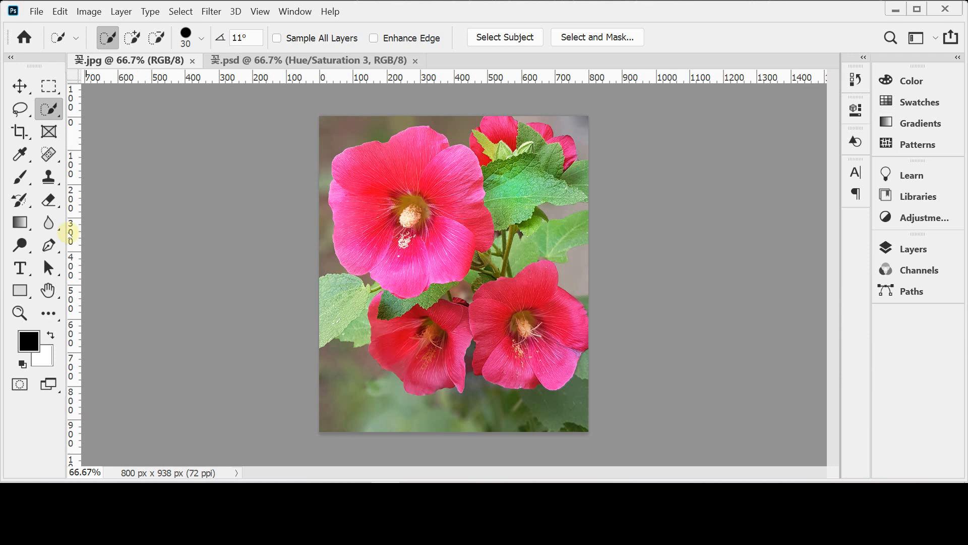
click(54, 110)
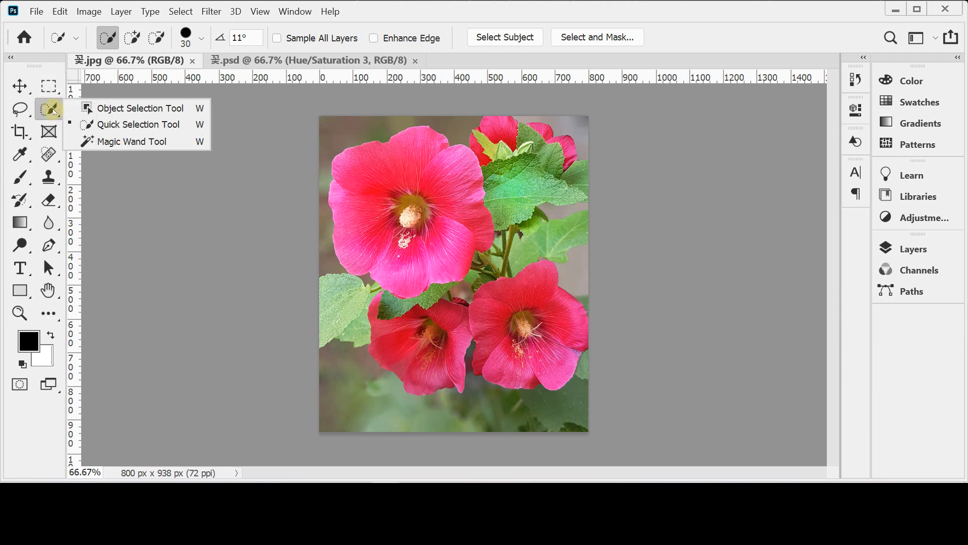
click(103, 124)
mouse_move(397, 202)
mouse_down()
mouse_move(386, 224)
mouse_move(378, 162)
mouse_move(461, 182)
mouse_move(451, 248)
mouse_move(404, 245)
mouse_up()
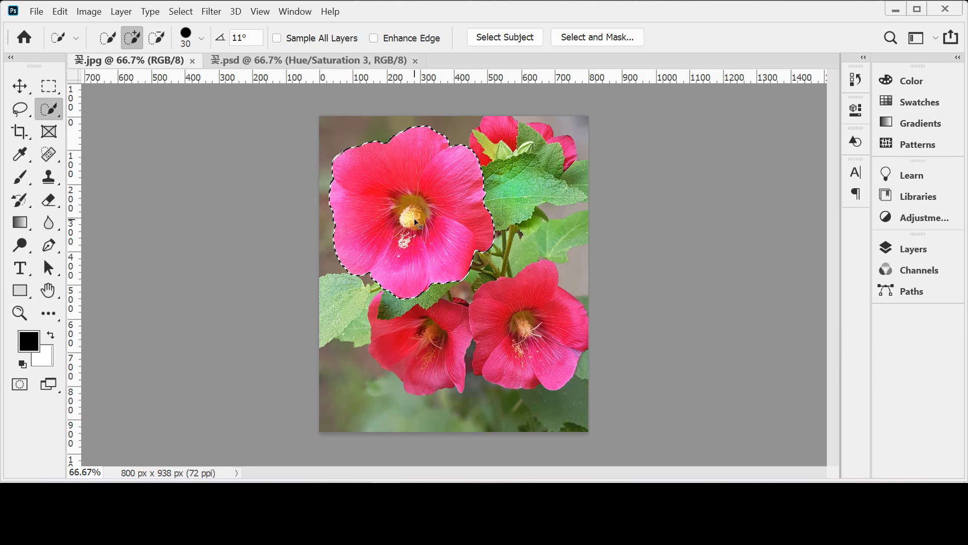
key(ctrl+d)
Step: Try reselecting the large flower from a spot on its petal, clear the selection and restore the New Selection mode
drag(379, 192, 381, 193)
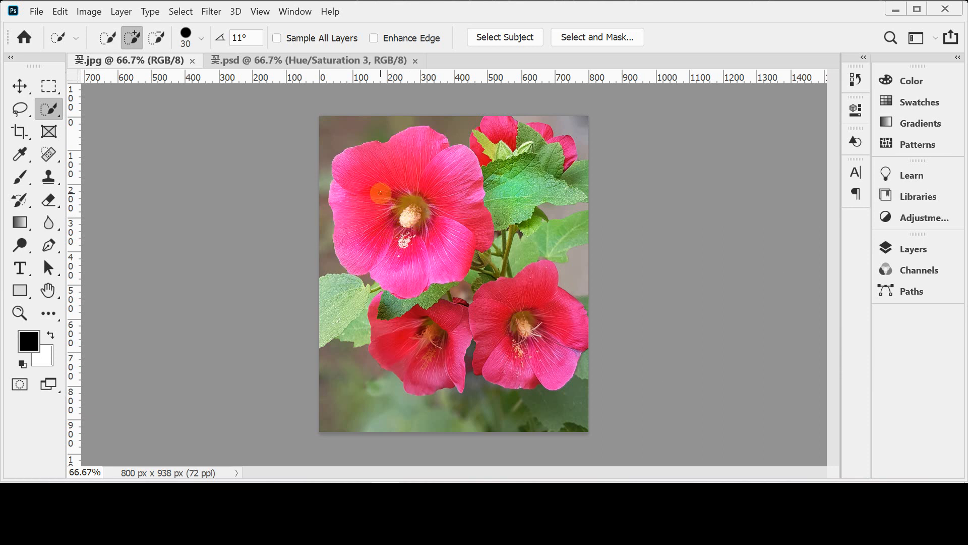
click(380, 192)
key(ctrl+z)
click(380, 193)
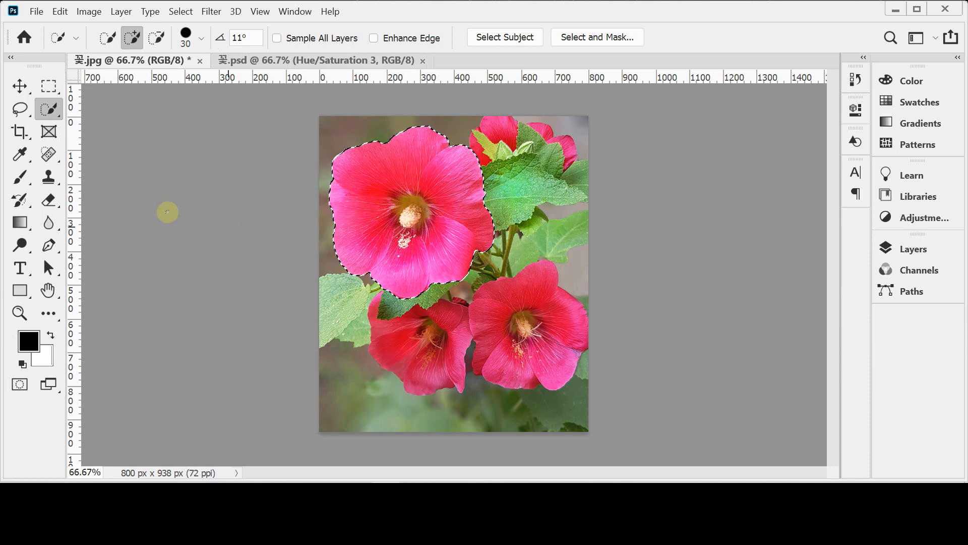
key(ctrl+d)
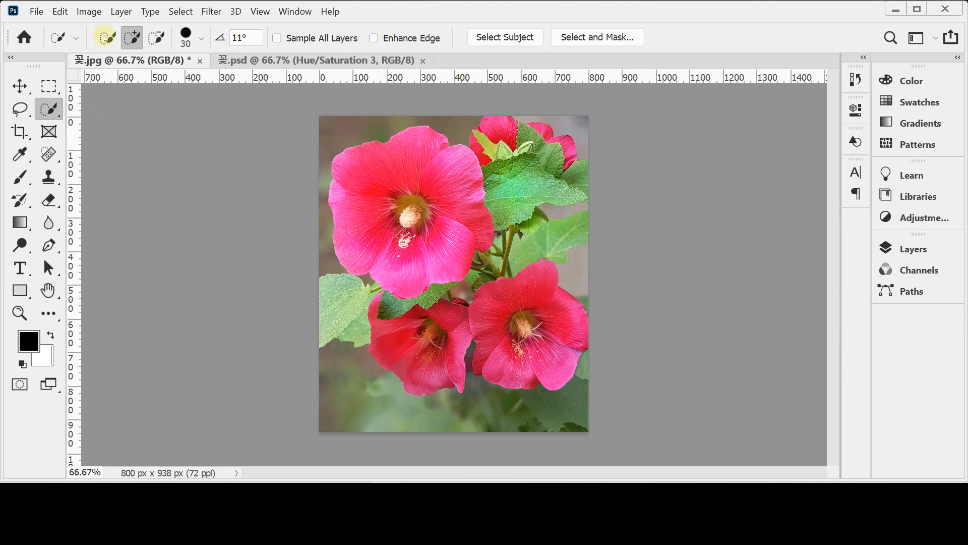
click(108, 38)
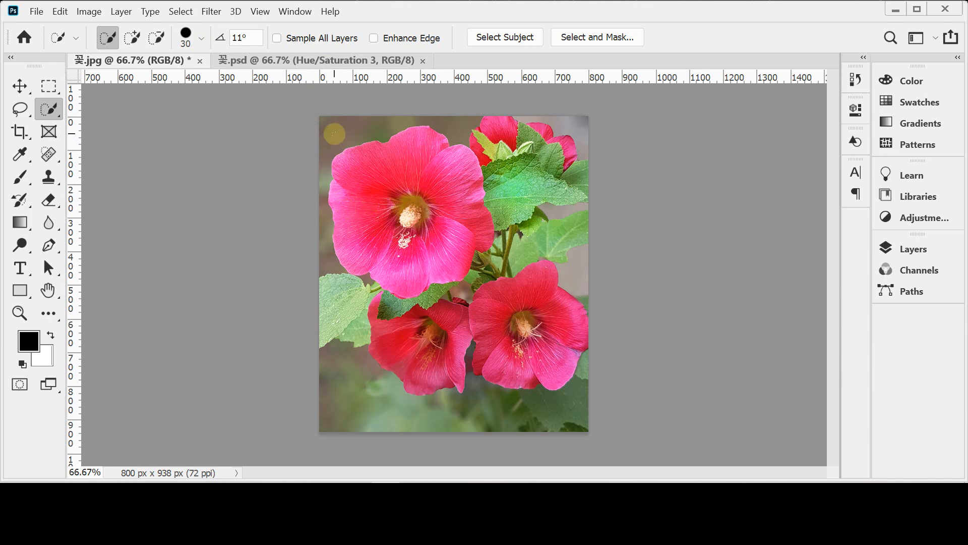
Step: Enlarge the Quick Selection brush to size 900
key(Caps_Lock)
key(Caps_Lock)
key(bracketright)
key(bracketright)
key(bracketright)
key(bracketright)
key(bracketright)
key(bracketright)
key(bracketright)
key(bracketright)
key(bracketright)
key(bracketright)
key(bracketright)
key(bracketright)
key(bracketright)
key(bracketright)
key(bracketright)
key(bracketright)
key(bracketright)
key(bracketright)
key(bracketright)
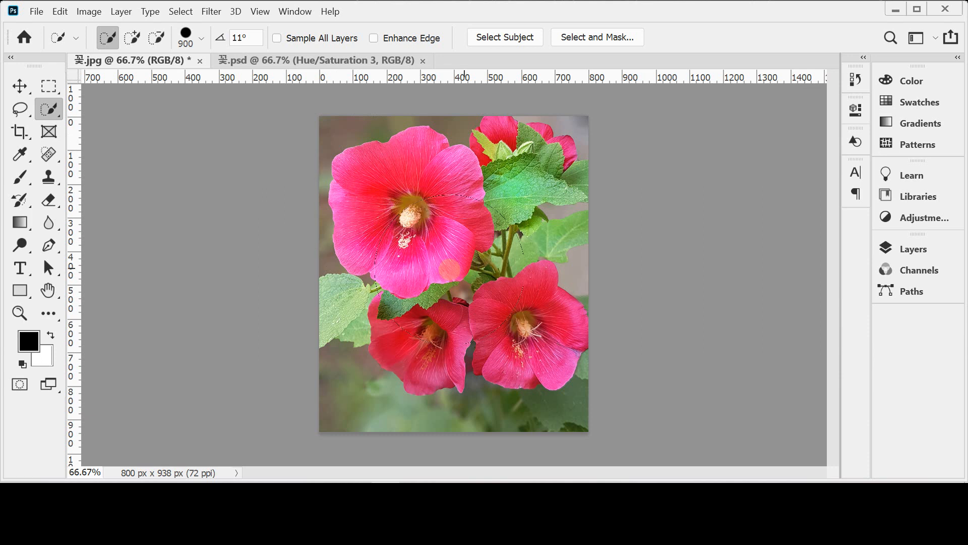
Step: Reduce the Quick Selection brush to size 20
key(bracketleft)
key(bracketleft)
key(bracketleft)
key(bracketleft)
key(bracketleft)
key(bracketleft)
key(bracketleft)
key(bracketleft)
key(bracketleft)
key(bracketleft)
key(bracketleft)
key(bracketleft)
key(bracketleft)
key(bracketleft)
key(bracketleft)
key(bracketleft)
key(bracketleft)
key(bracketleft)
key(bracketleft)
key(bracketleft)
key(bracketleft)
key(bracketleft)
key(bracketright)
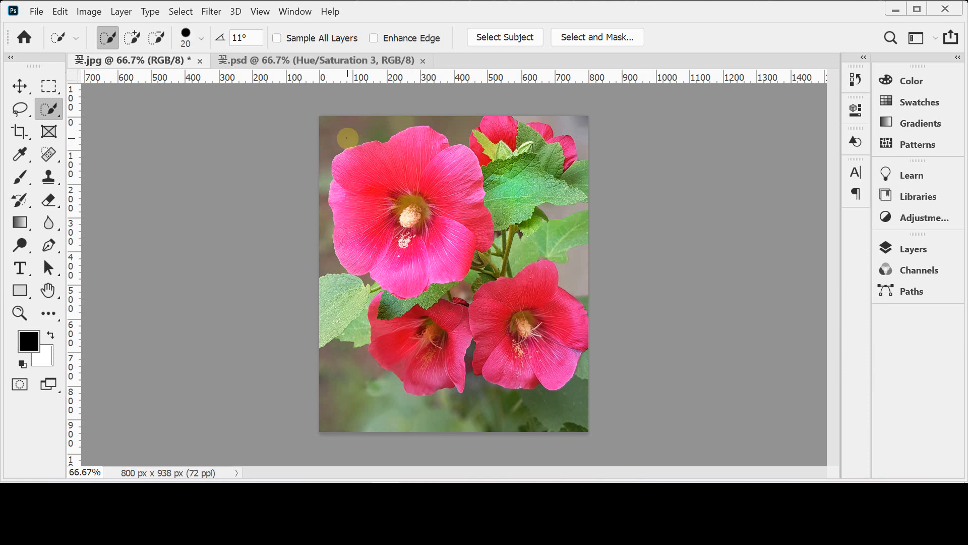
key(bracketleft)
key(bracketright)
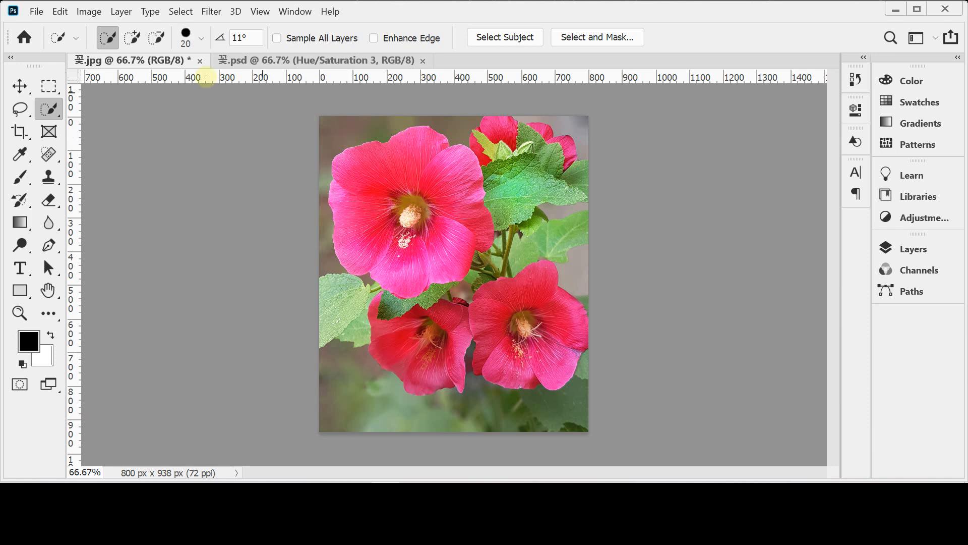
Step: Increase the Quick Selection brush size gradually and set it to 54 in the brush settings
key(bracketright)
key(bracketright)
key(bracketright)
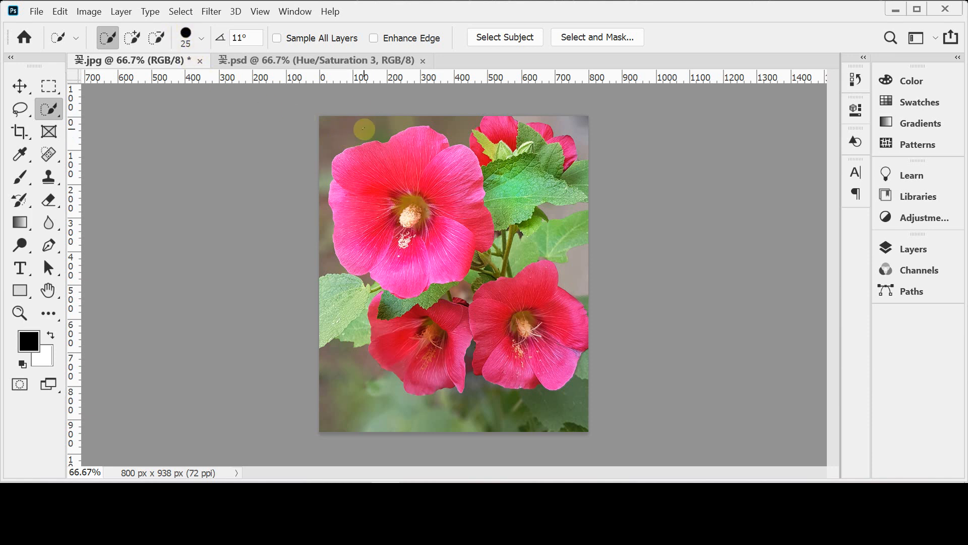
key(bracketright)
key(bracketright)
key(bracketright)
key(bracketright)
key(bracketright)
key(bracketright)
key(bracketright)
key(bracketright)
key(bracketright)
click(201, 38)
drag(177, 82, 152, 79)
click(391, 77)
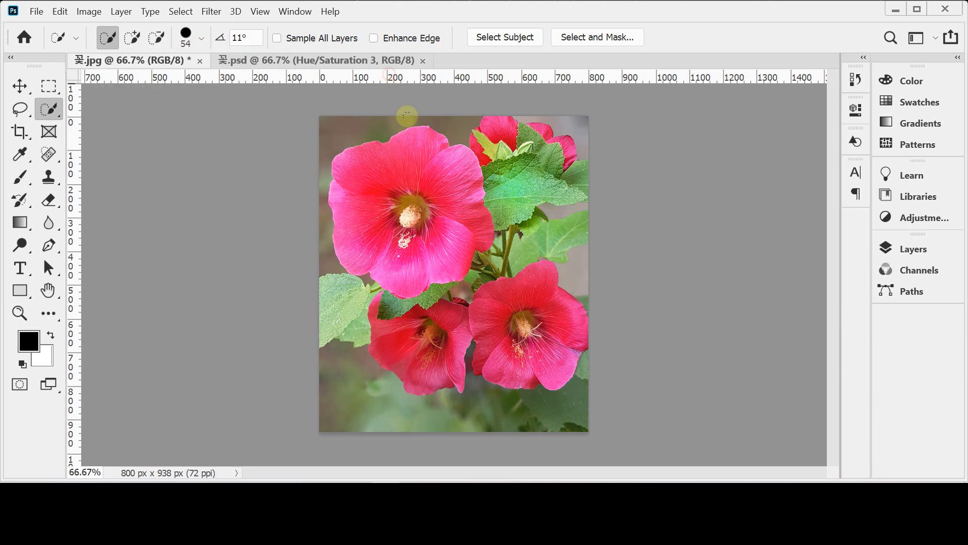
Step: Enlarge the Quick Selection brush to size 150
key(bracketright)
key(bracketright)
key(bracketright)
key(bracketright)
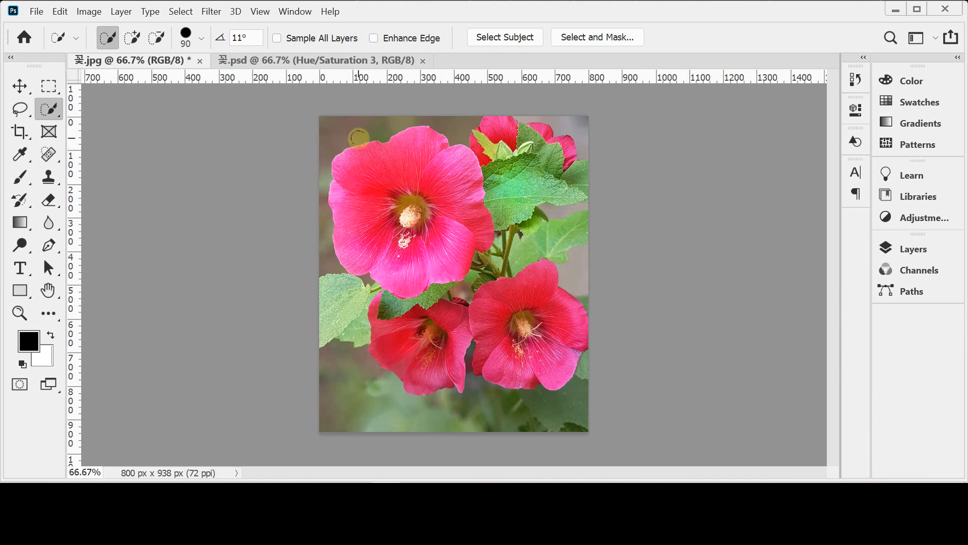
key(bracketright)
key(bracketright)
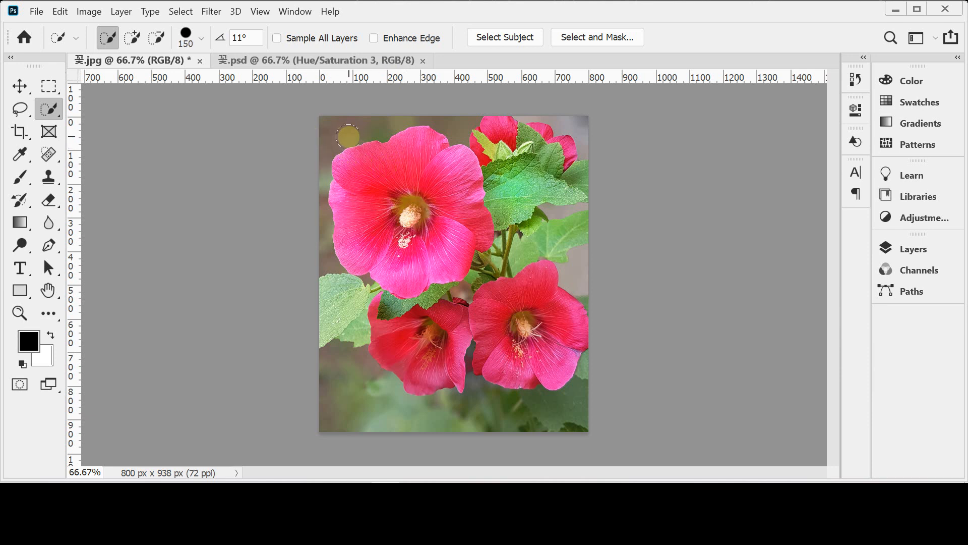
Step: Reduce the Quick Selection brush to size 45
key(bracketleft)
key(bracketleft)
key(bracketleft)
key(bracketleft)
key(bracketleft)
key(bracketleft)
key(bracketleft)
key(bracketleft)
key(bracketleft)
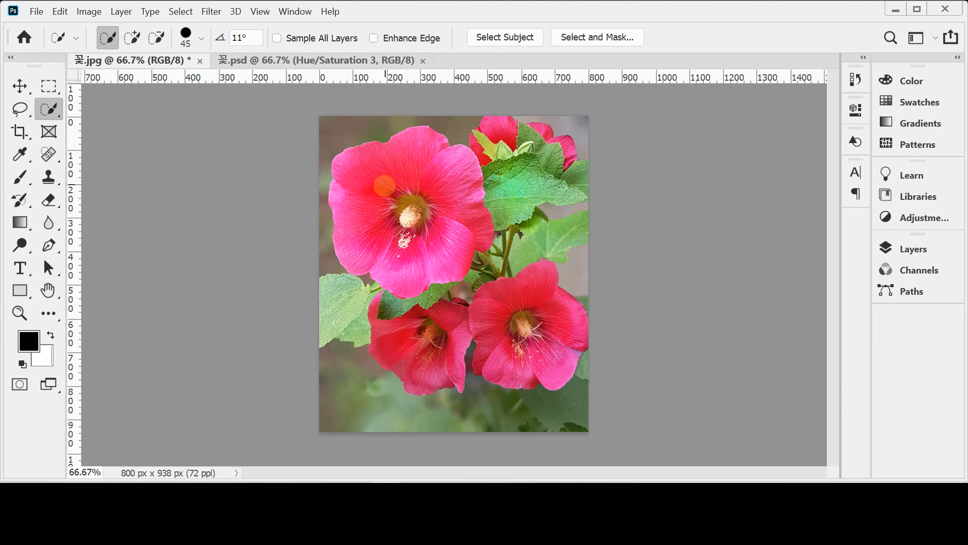
Step: Select the large flower, add the lower-right flower to the selection, and clear the whole selection
mouse_move(400, 219)
mouse_down()
mouse_move(372, 193)
mouse_move(404, 138)
mouse_move(406, 156)
mouse_move(456, 159)
mouse_move(476, 212)
mouse_move(426, 255)
mouse_move(412, 258)
mouse_move(403, 233)
mouse_up()
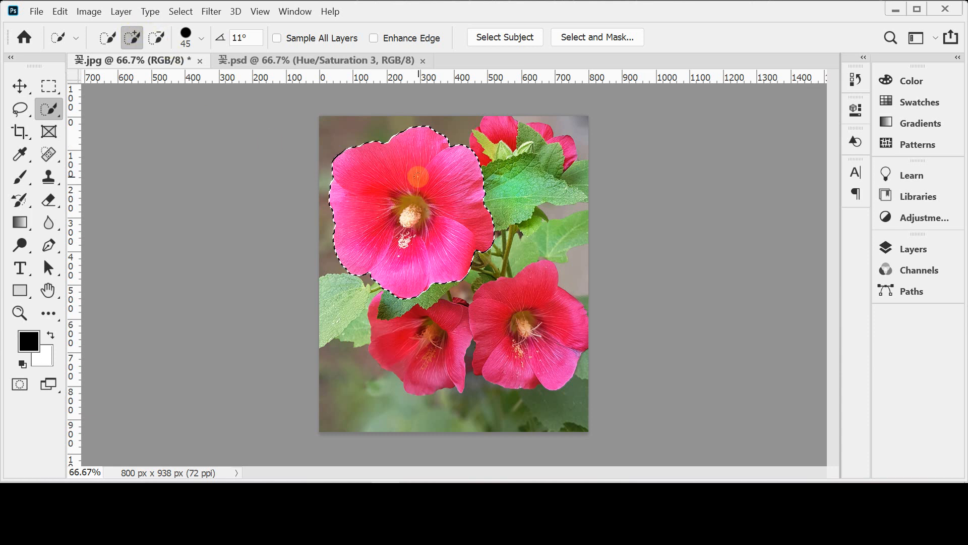
mouse_move(530, 311)
mouse_down()
mouse_move(542, 330)
mouse_move(522, 311)
mouse_move(542, 279)
mouse_move(523, 323)
mouse_move(506, 311)
mouse_move(495, 338)
mouse_move(504, 351)
mouse_move(549, 361)
mouse_up()
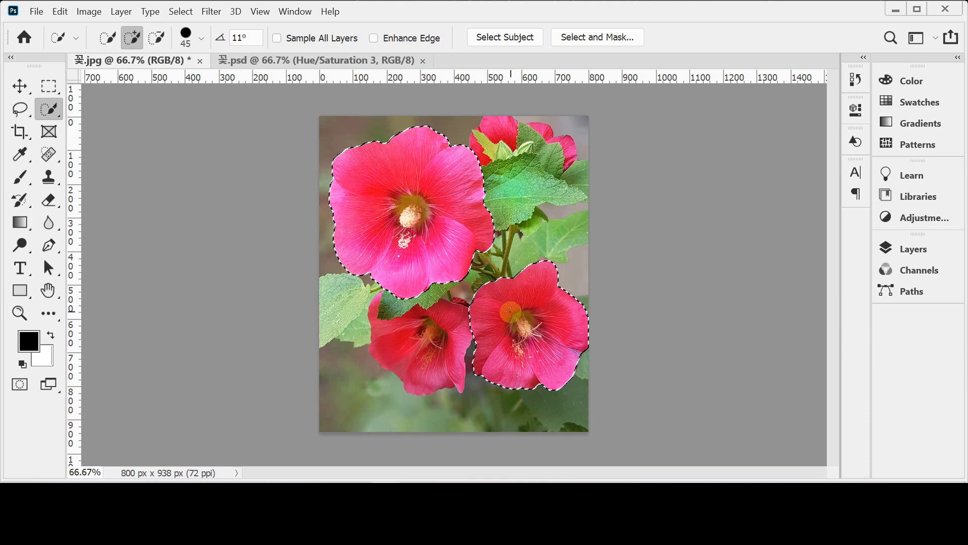
key(ctrl+d)
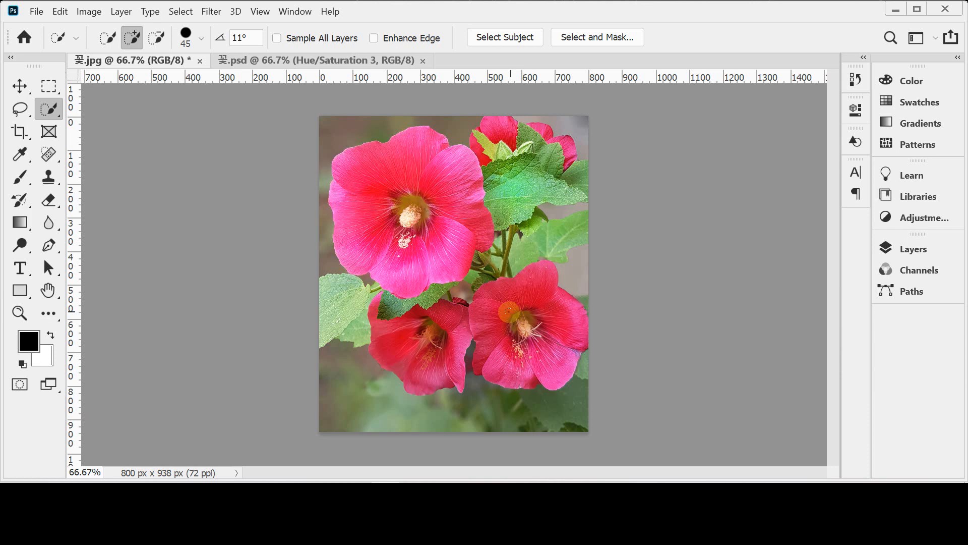
Step: Try selecting the large flower by framing it with the Object Selection tool in Rectangle mode, then deselect it
right_click(51, 111)
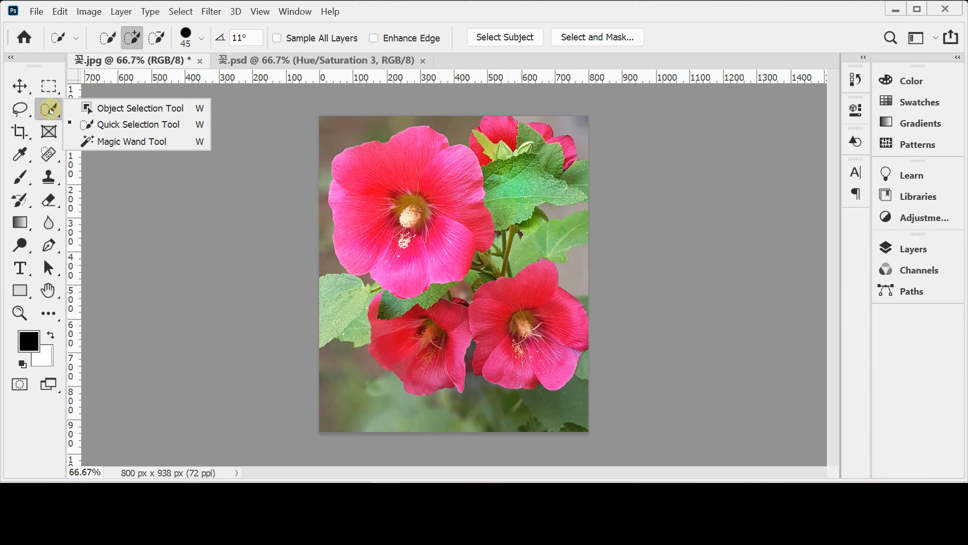
click(105, 109)
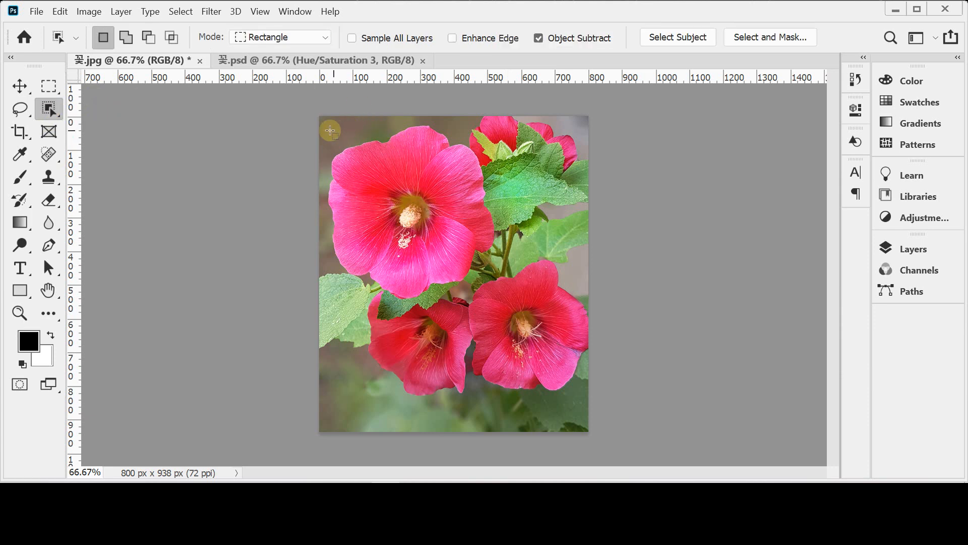
drag(323, 121, 502, 308)
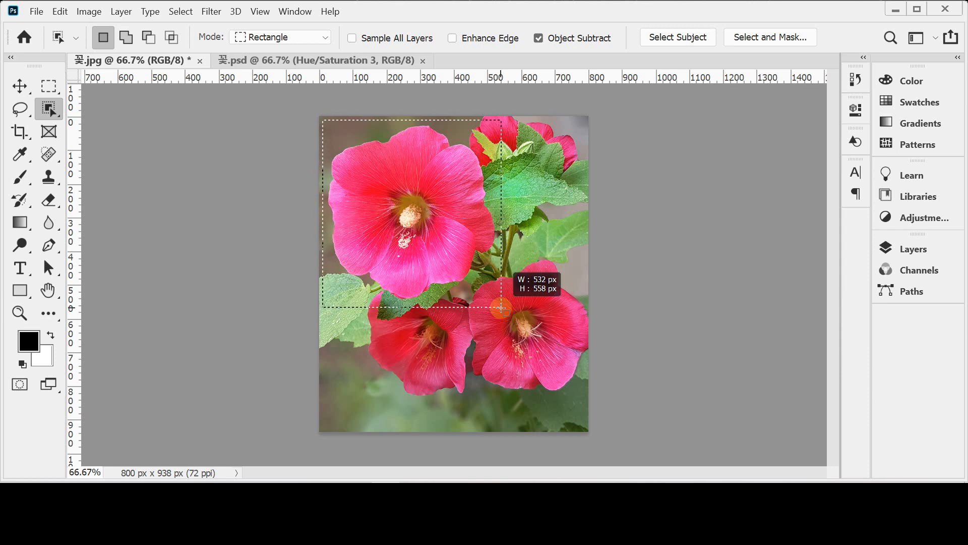
drag(501, 307, 499, 308)
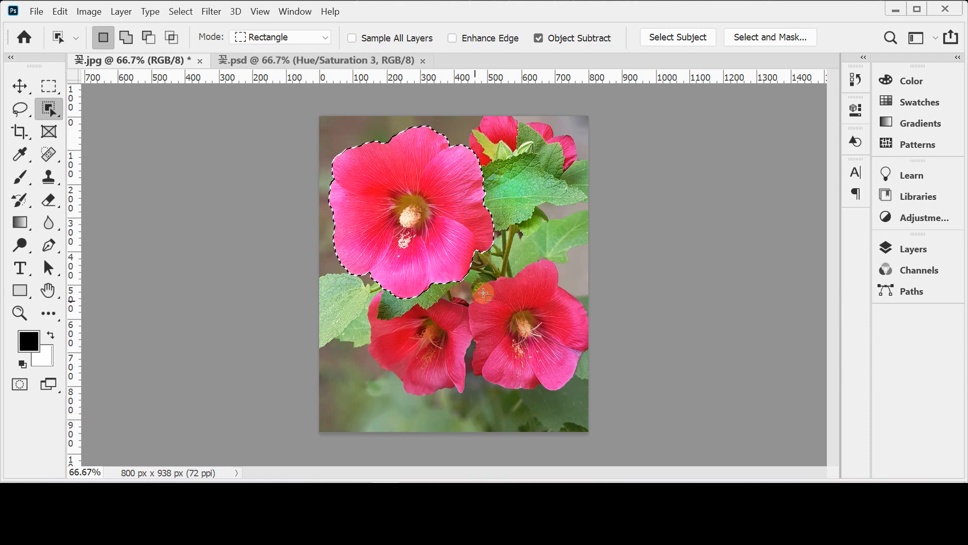
key(ctrl+d)
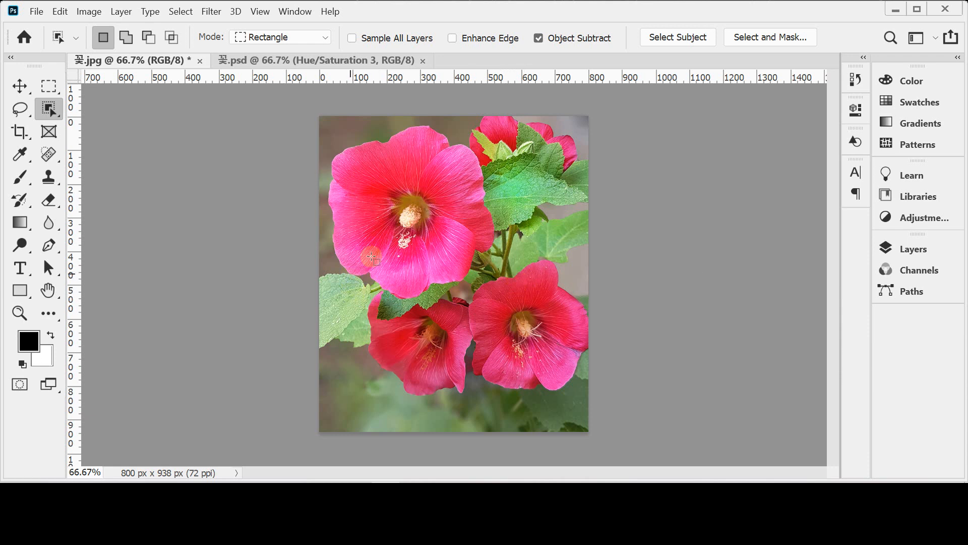
Step: Try framing the lower-right flower and the lower-left flower separately with the Object Selection tool, clearing each selection
drag(458, 243, 611, 415)
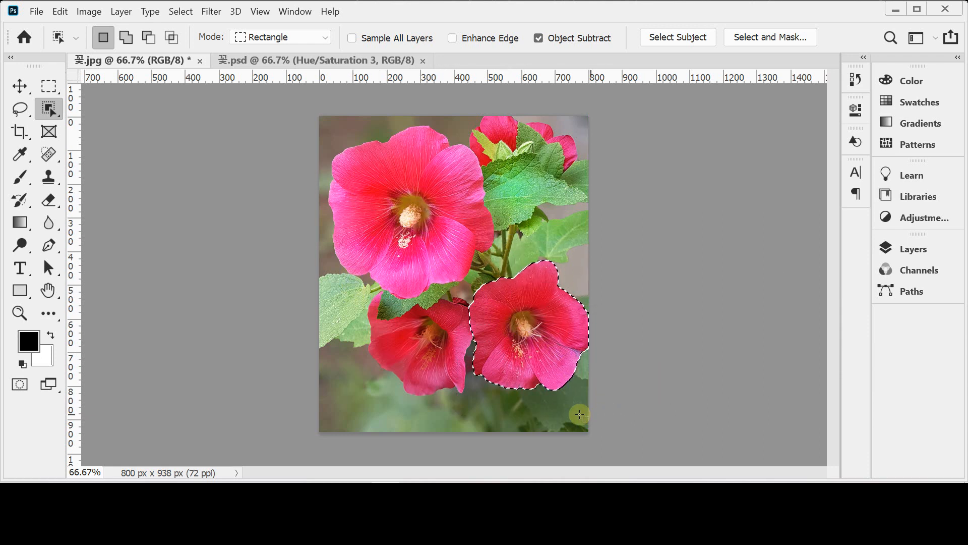
key(ctrl+d)
drag(348, 279, 499, 419)
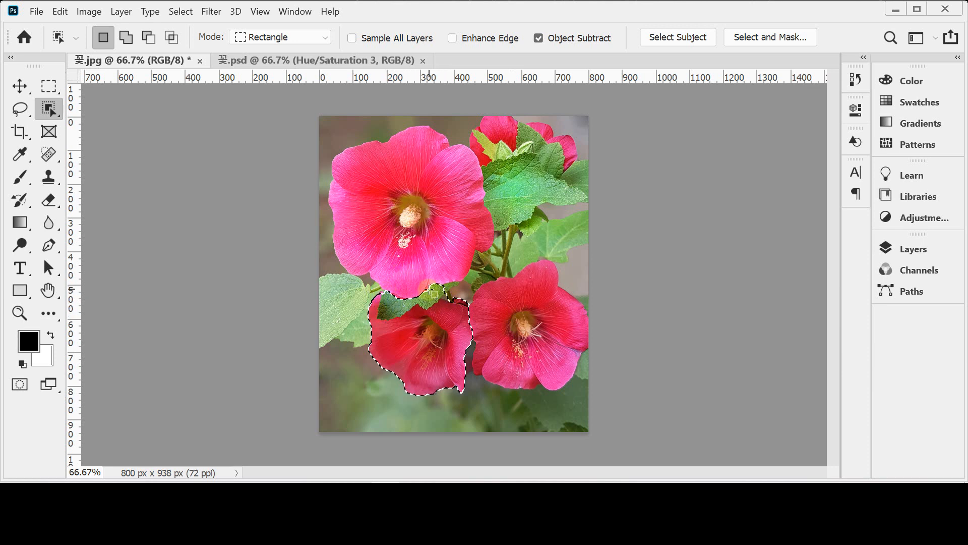
click(473, 114)
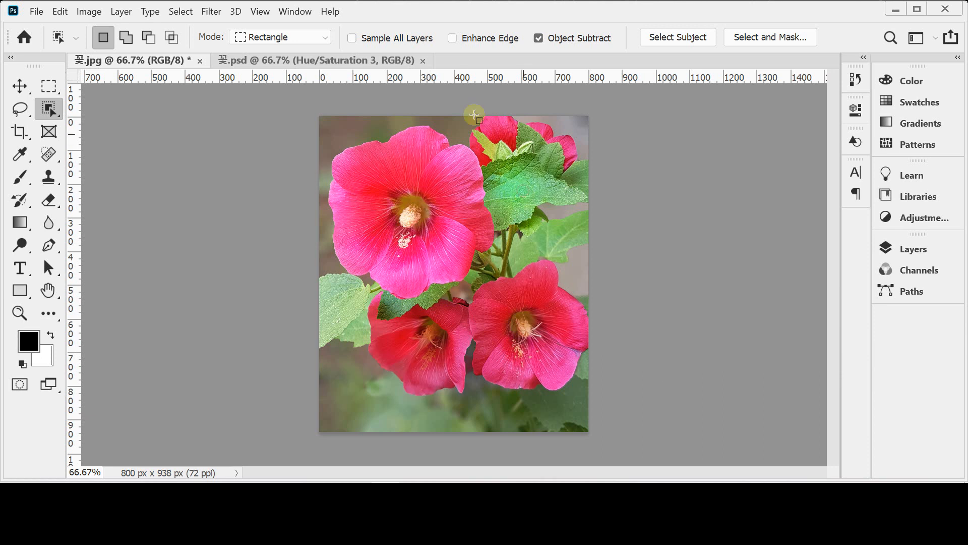
Step: Try Object Selection frames around the top-right flower, the large flower and the lower-right flower, leaving nothing selected
drag(460, 105, 598, 189)
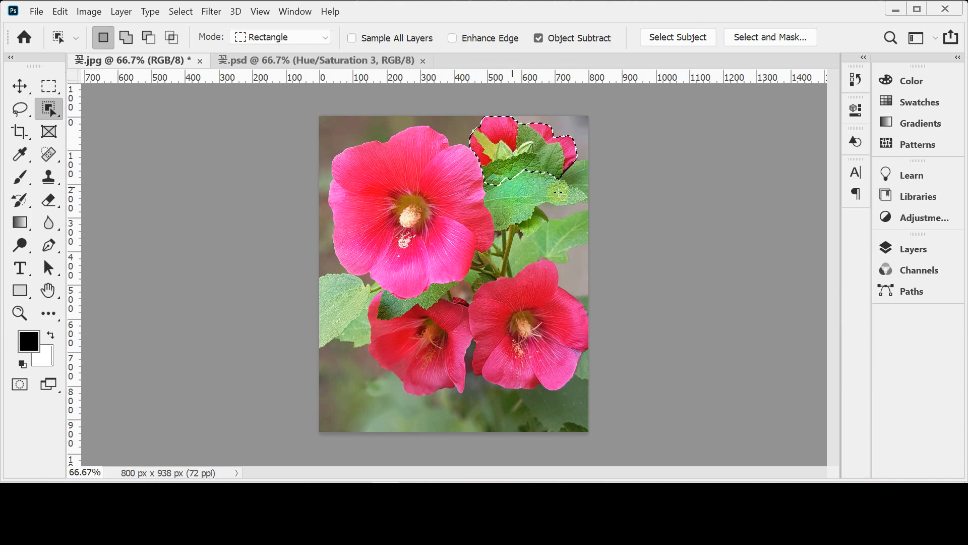
key(ctrl+d)
drag(322, 120, 505, 310)
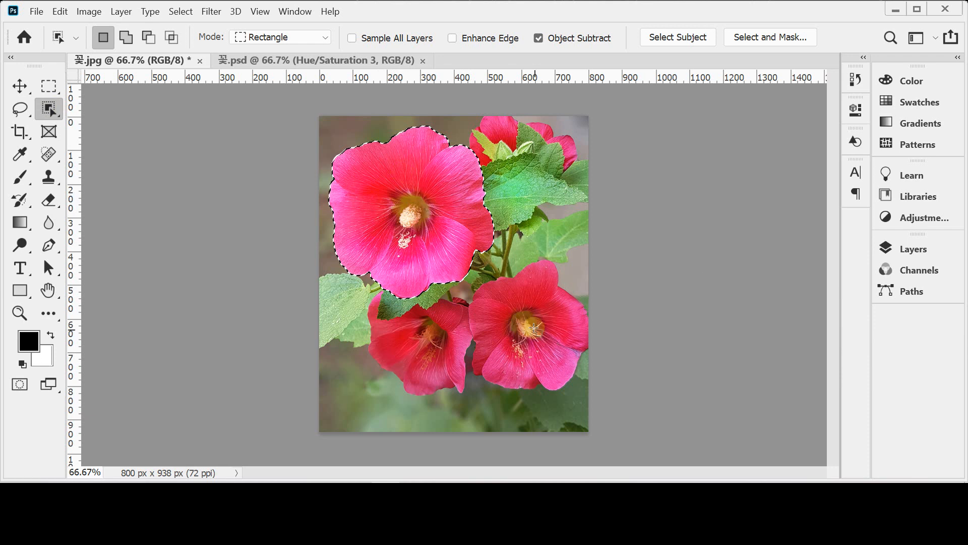
drag(457, 251, 658, 360)
click(640, 321)
Step: Return to the Quick Selection tool, try selecting the lower-right flower and deselect it
right_click(48, 113)
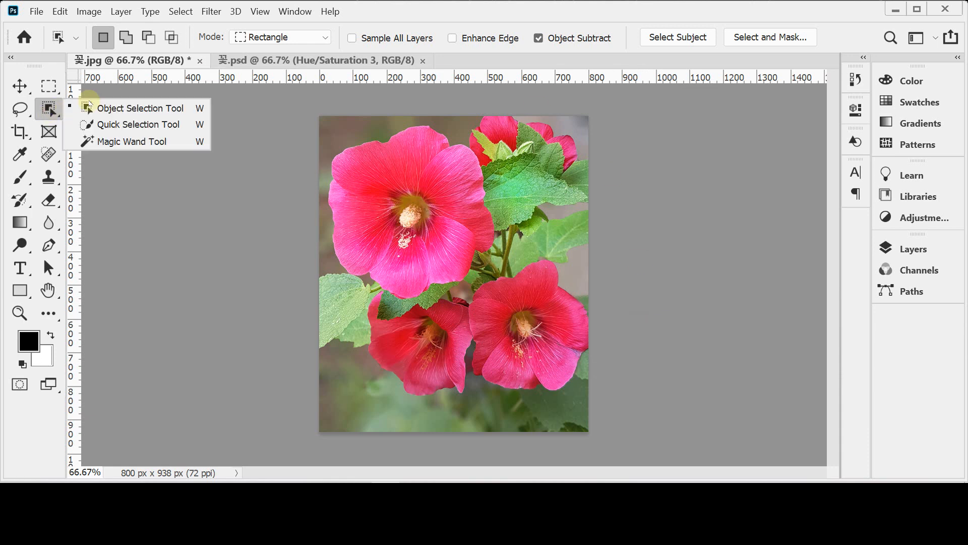
click(96, 123)
mouse_move(522, 356)
mouse_down()
mouse_move(484, 305)
mouse_move(518, 288)
mouse_move(534, 291)
mouse_up()
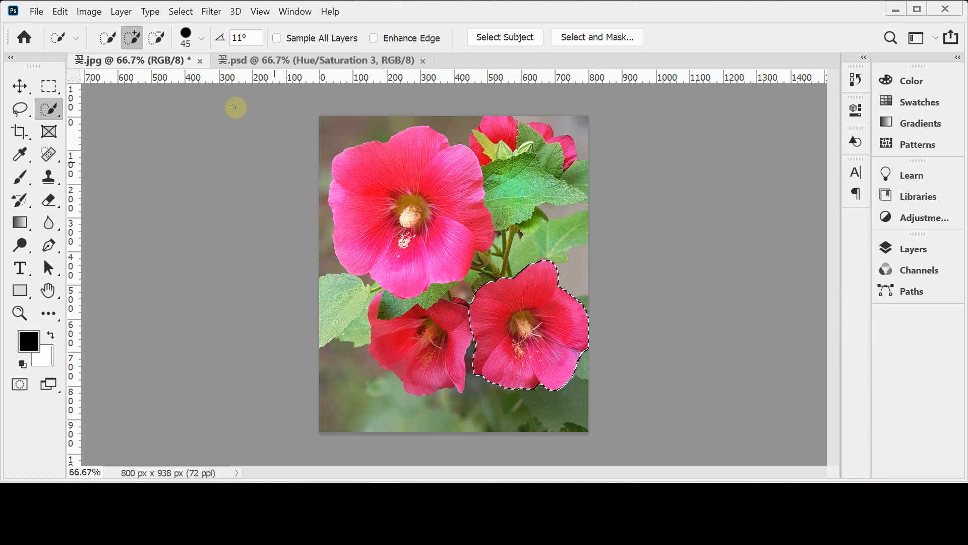
click(180, 12)
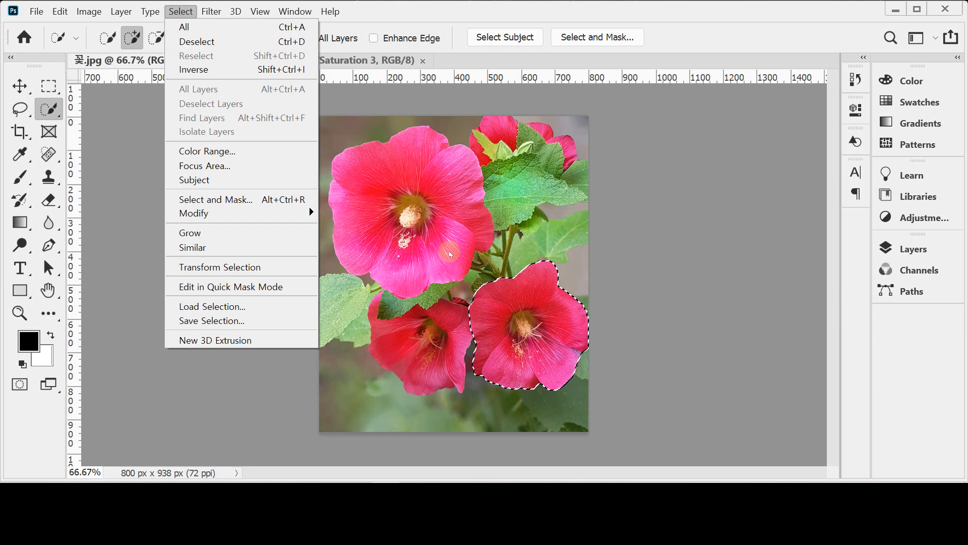
click(530, 321)
key(ctrl+d)
Step: Select the lower-left flower with Quick Selection, add the uppermost flower's large petal, and clear the selection
drag(413, 343, 455, 305)
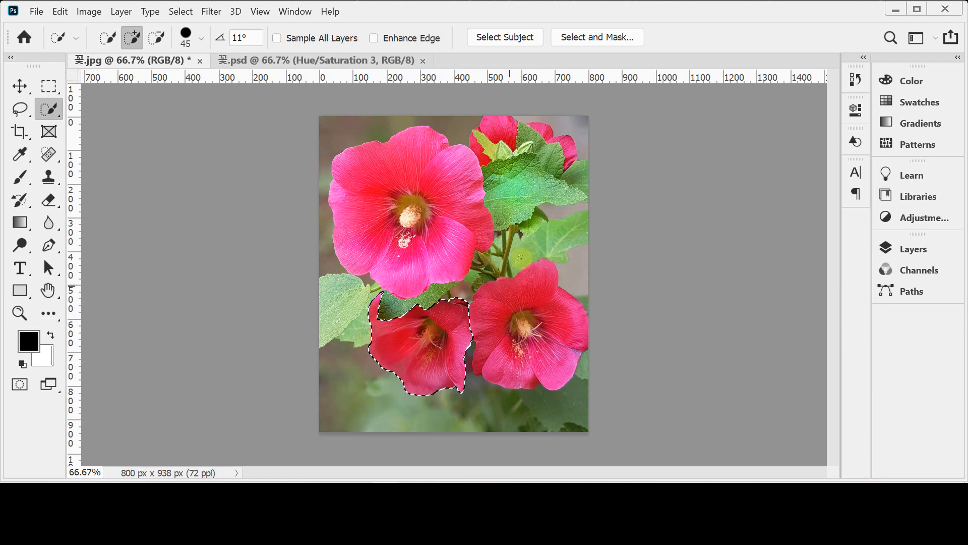
click(498, 128)
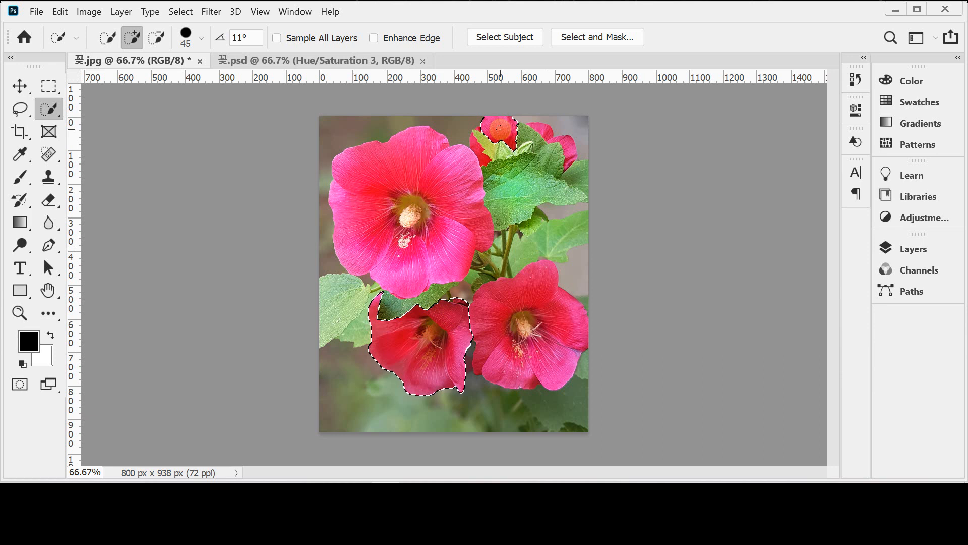
key(ctrl+d)
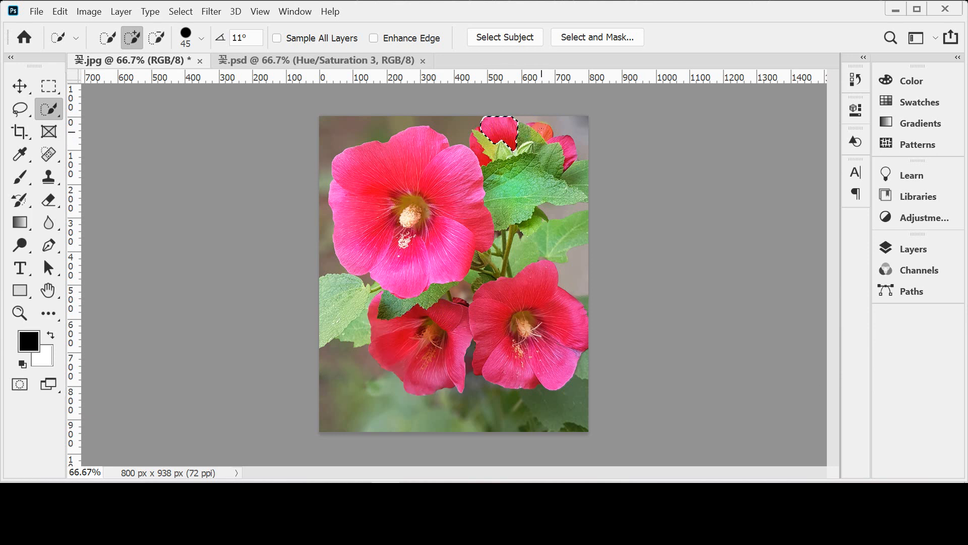
Step: Reduce the Quick Selection brush to 25 and add the remaining petals of the top-right flower to the selection
key(bracketleft)
key(bracketleft)
key(bracketleft)
click(547, 130)
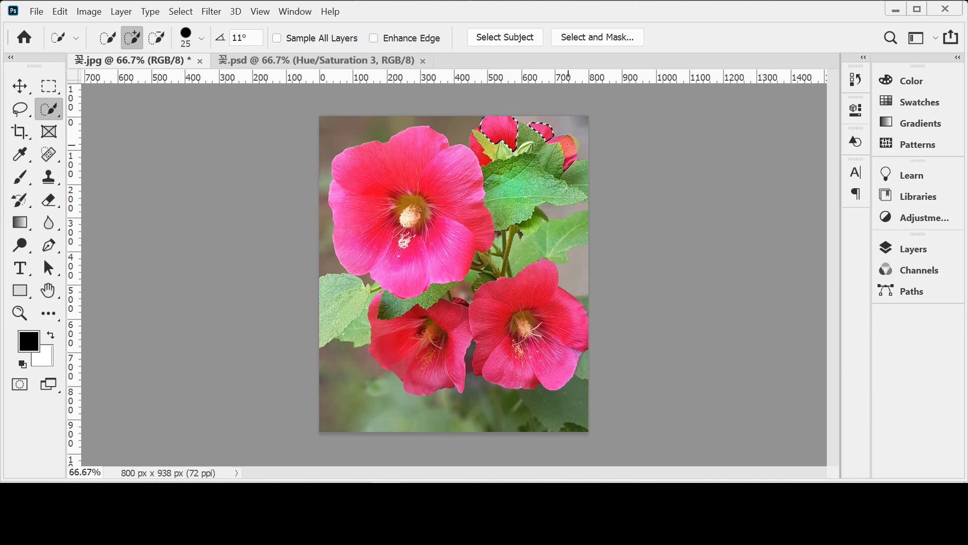
click(569, 152)
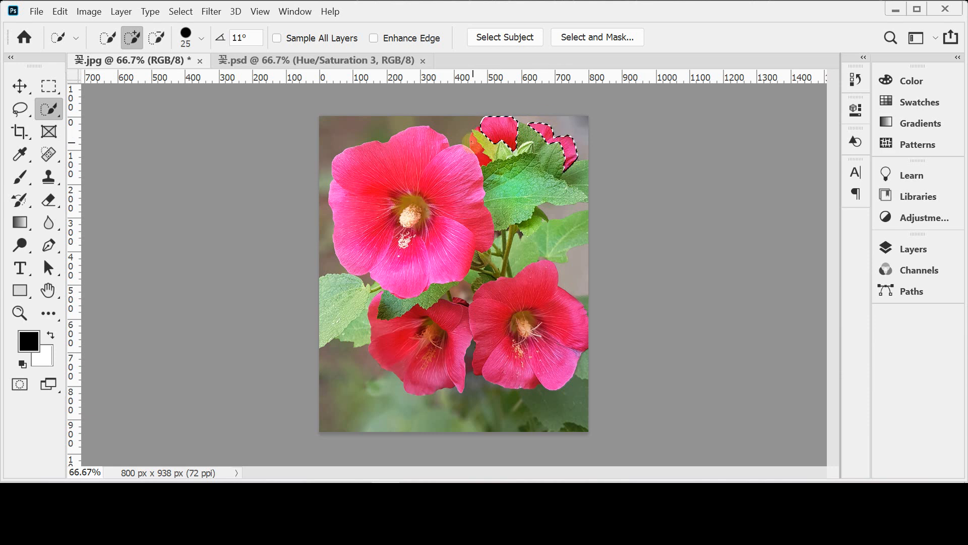
click(476, 148)
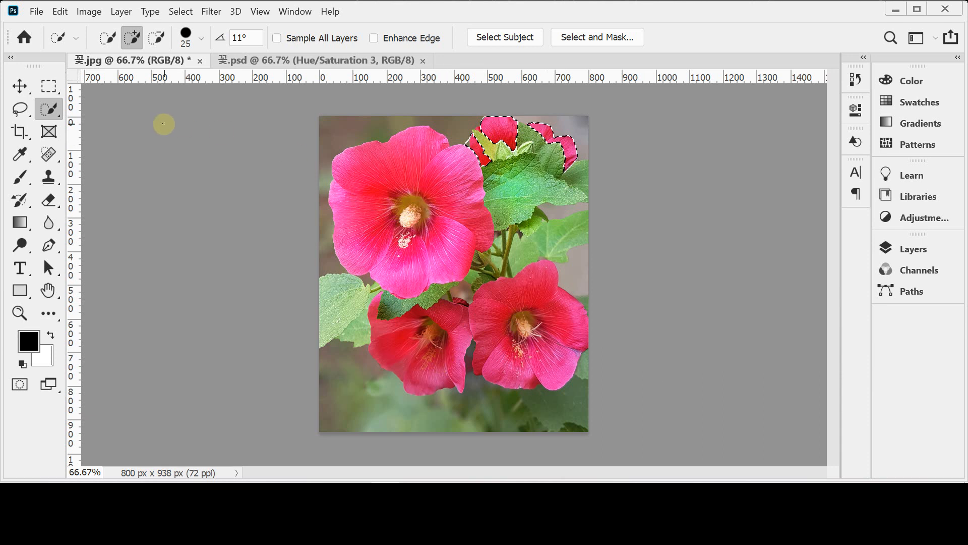
click(507, 130)
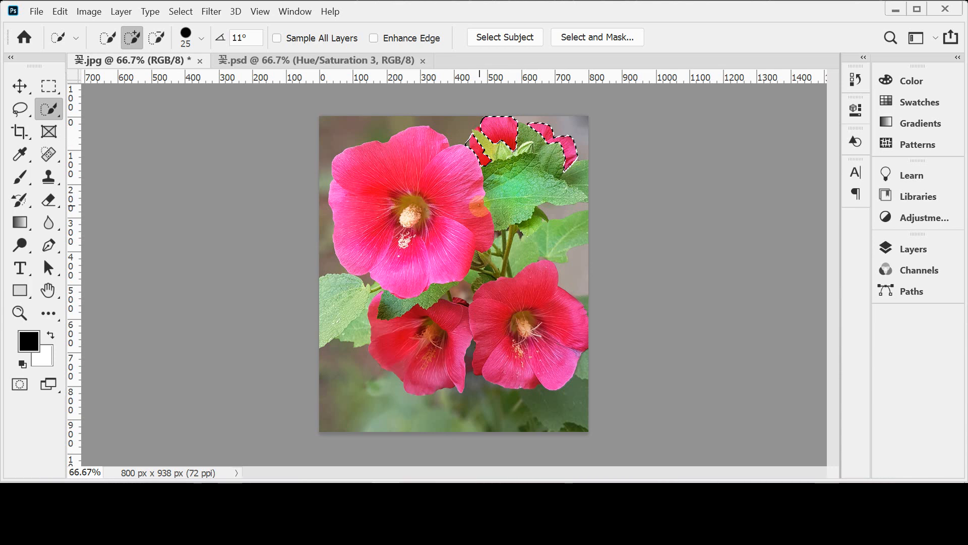
Step: Try refining the top-right flower's petal edge with a size 10 brush, subtract the stray background, and clear the selection
scroll(492, 157, up, 3)
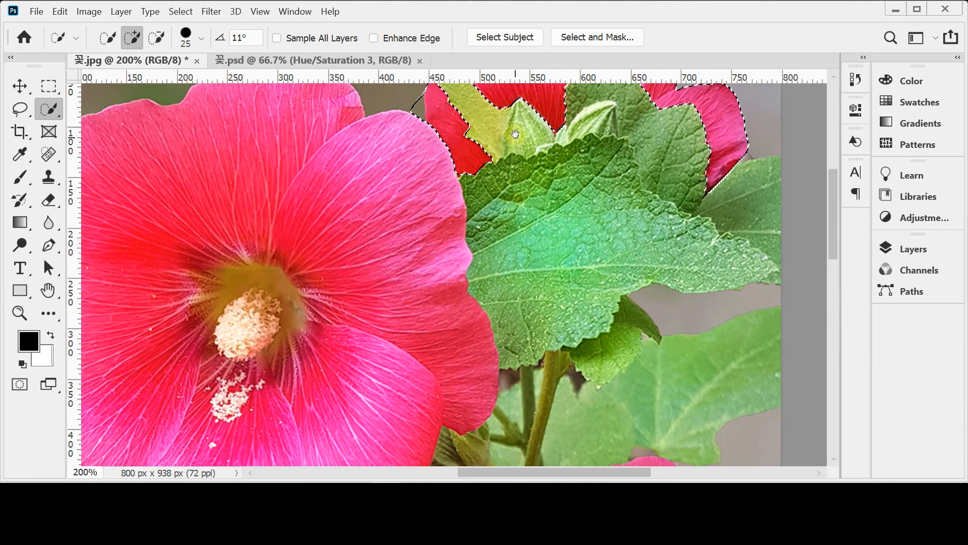
scroll(490, 150, up, 3)
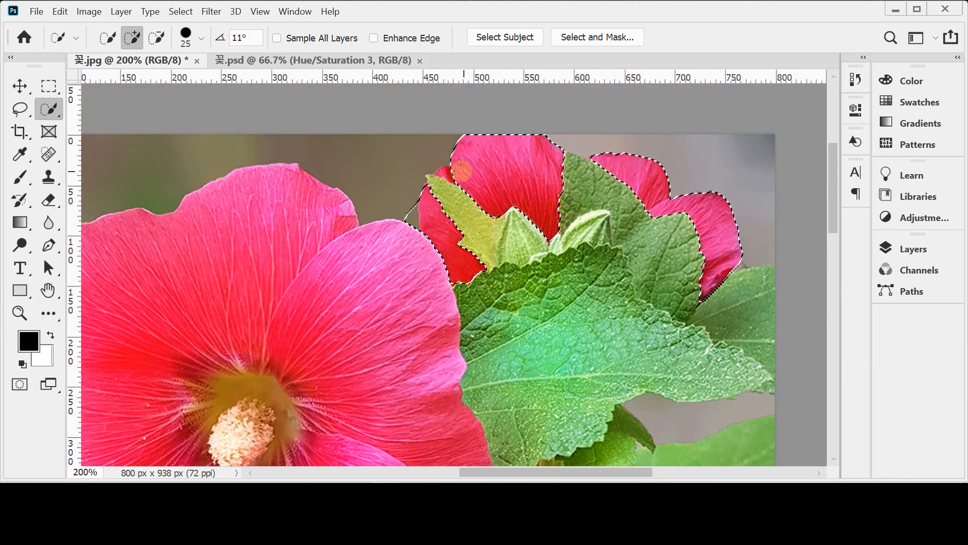
click(466, 173)
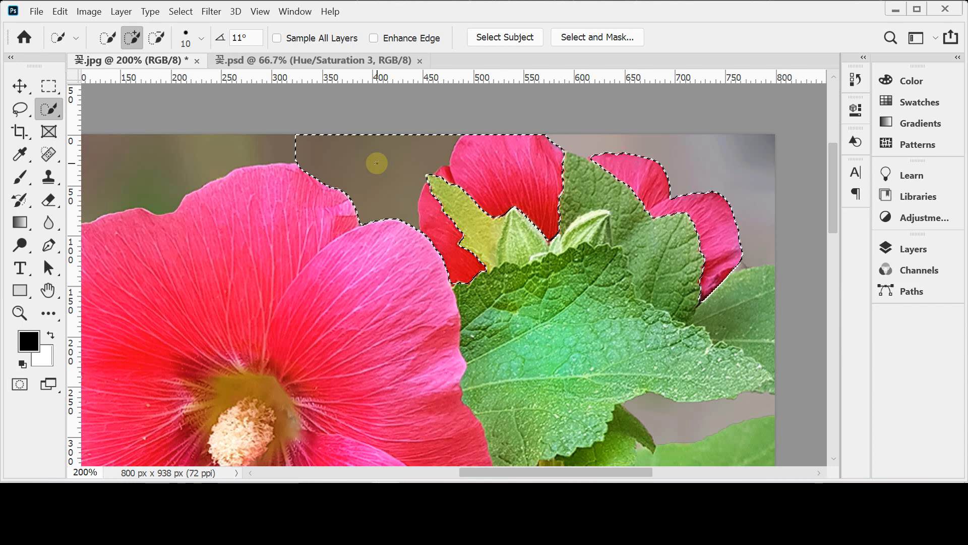
key(alt)
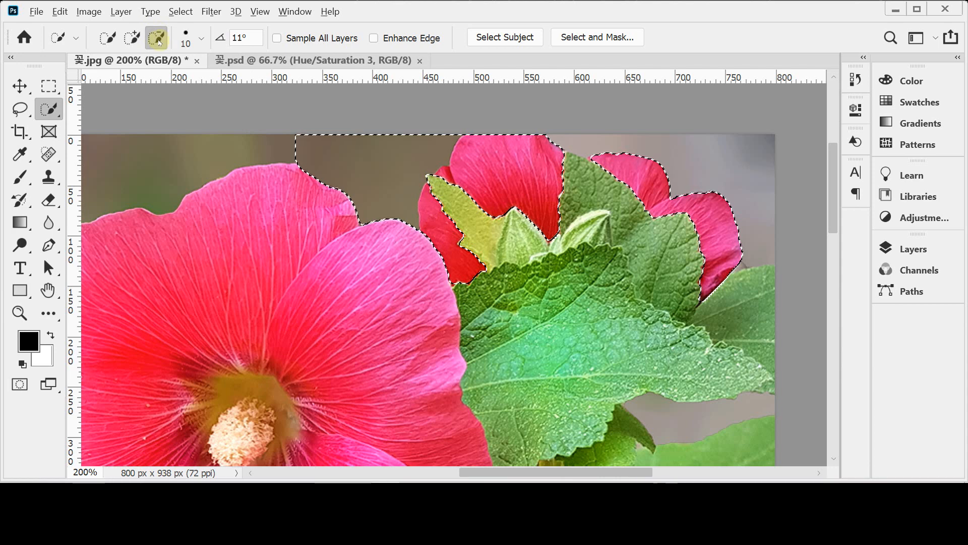
click(367, 162)
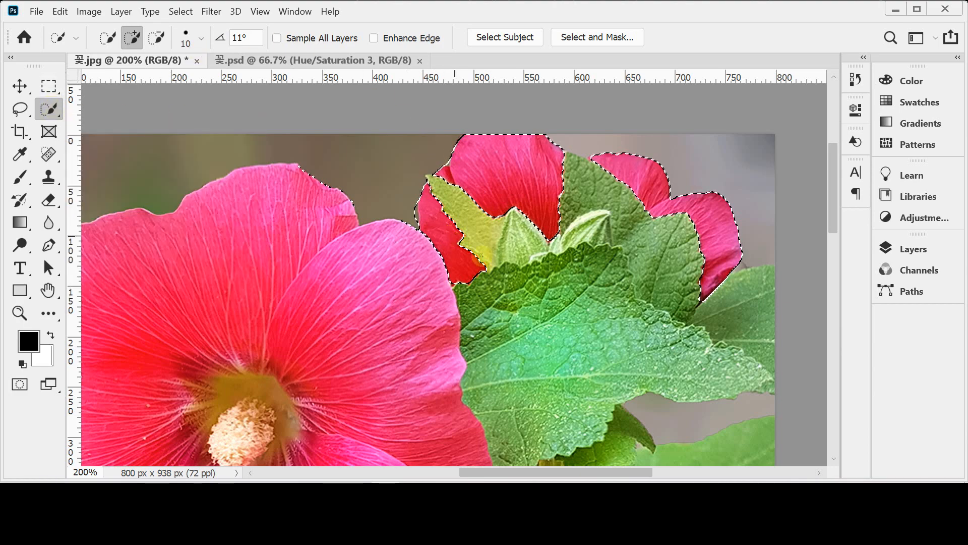
key(ctrl+d)
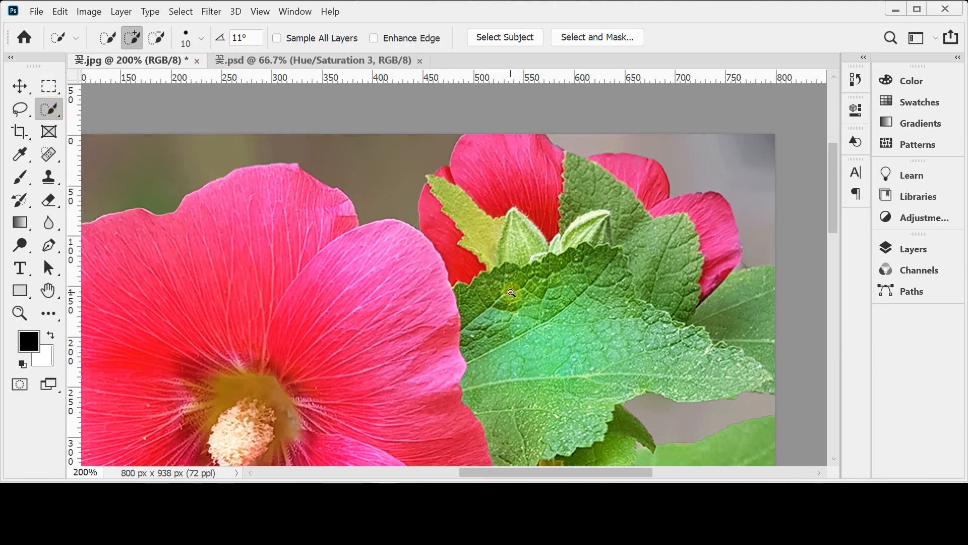
alt+click(458, 308)
alt+click(458, 309)
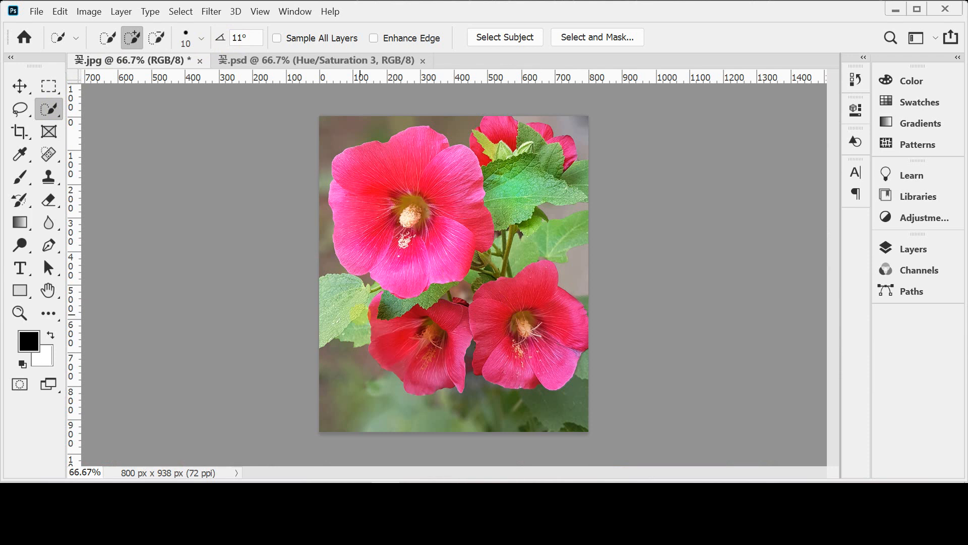
Step: Select the large flower by framing it with the Object Selection tool
right_click(49, 107)
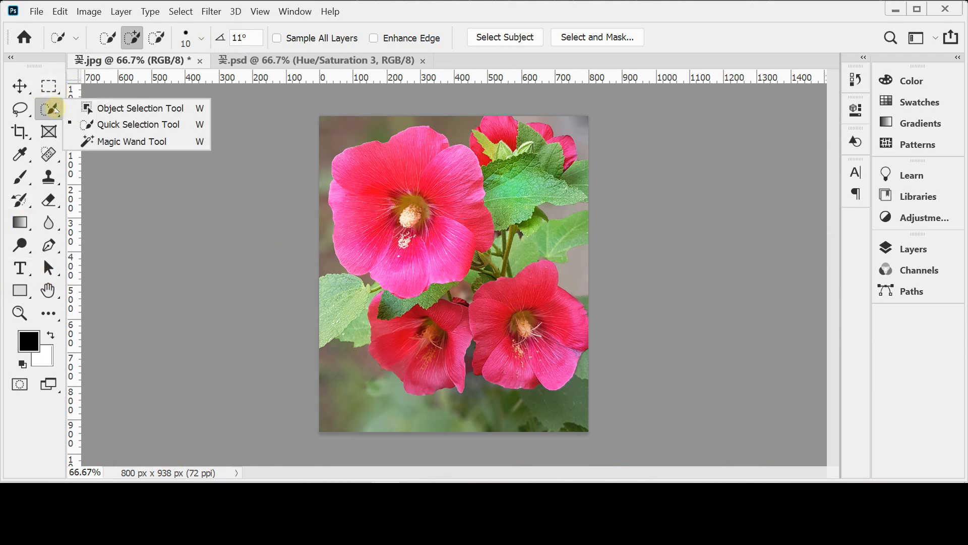
click(94, 109)
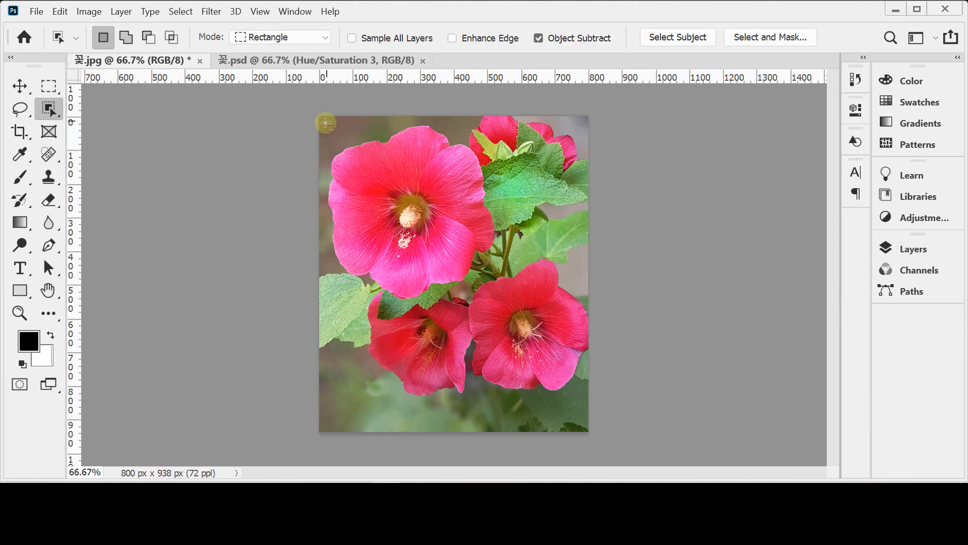
drag(326, 123, 500, 304)
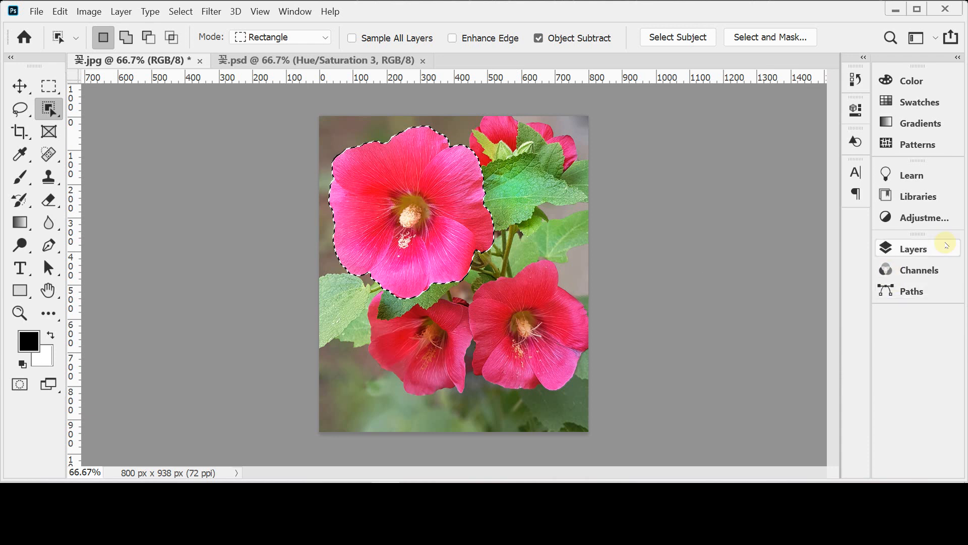
Step: Add a Hue/Saturation adjustment layer masked to the large flower's selection and close its settings
click(923, 250)
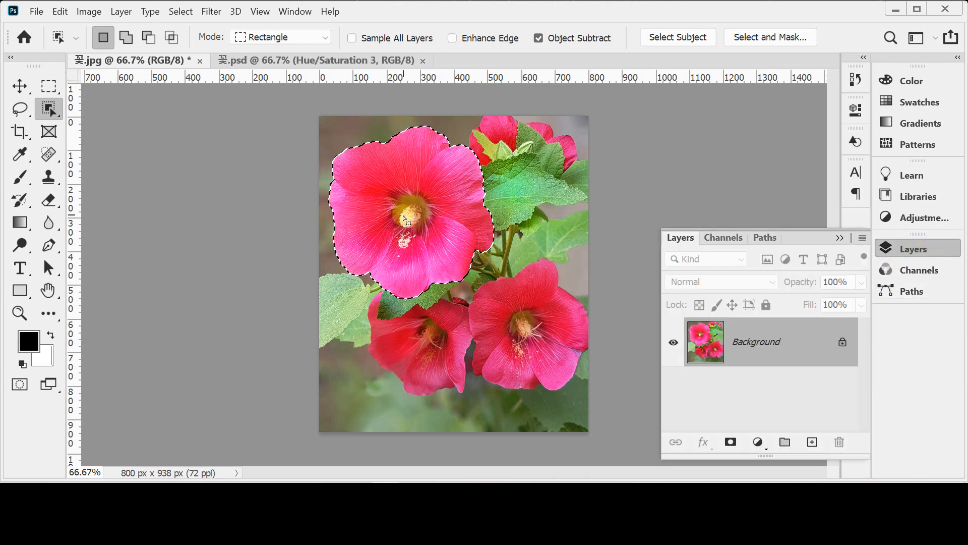
click(89, 12)
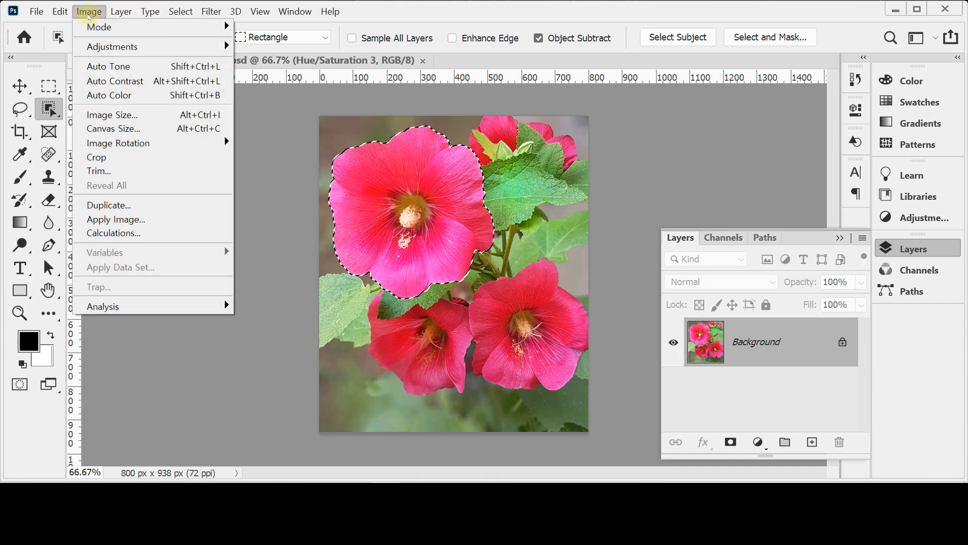
mouse_move(111, 46)
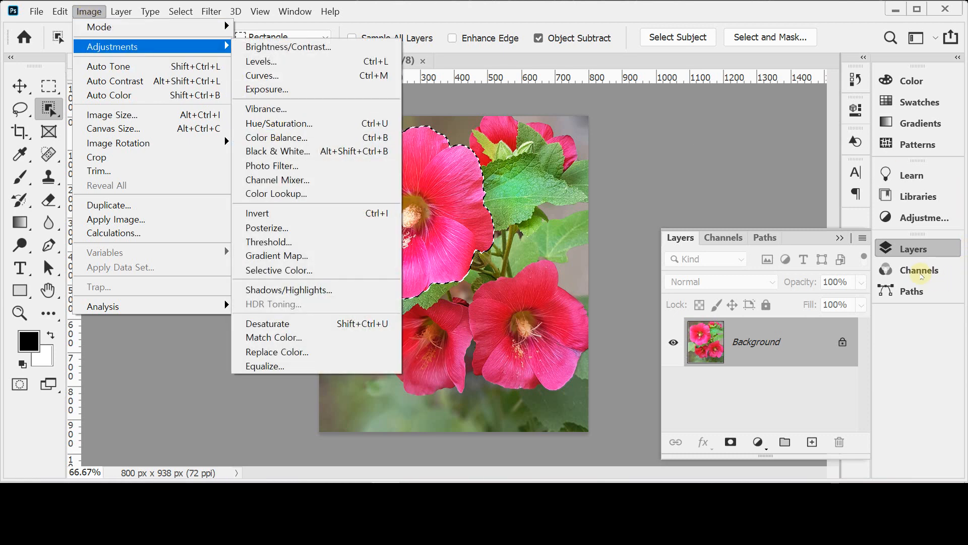
click(916, 248)
click(915, 248)
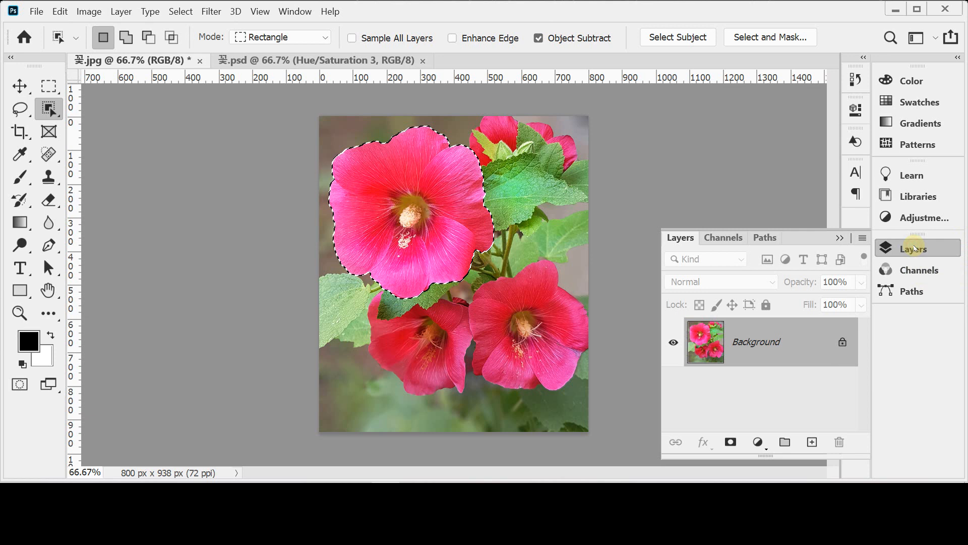
click(758, 447)
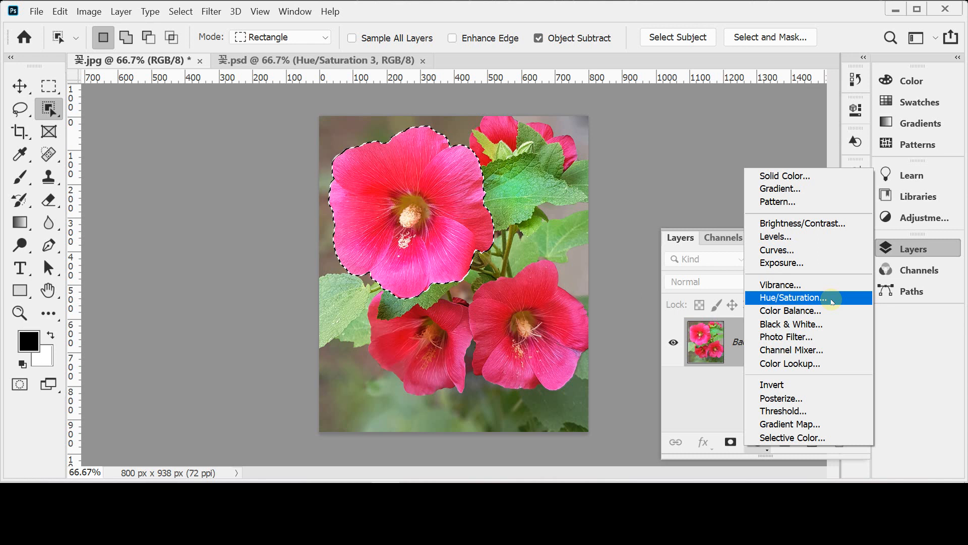
click(774, 298)
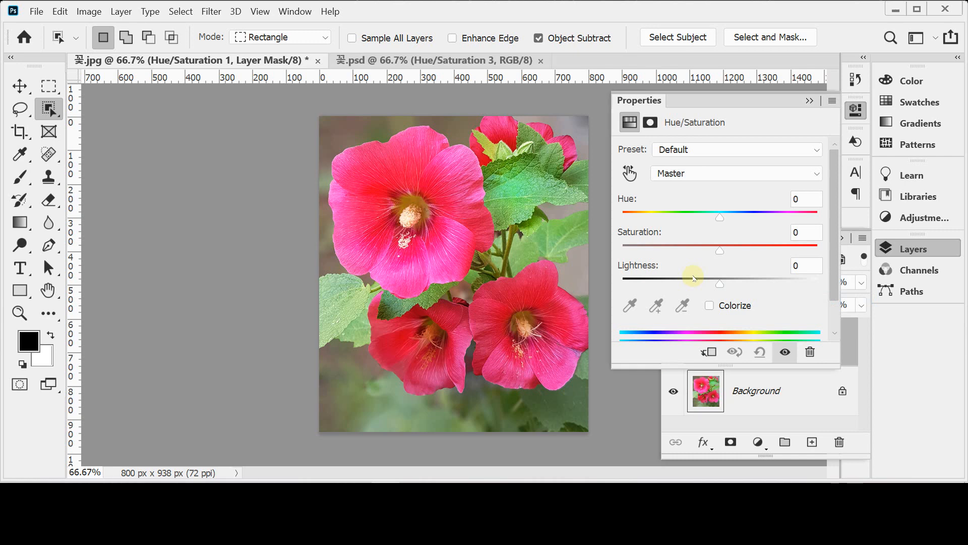
click(856, 110)
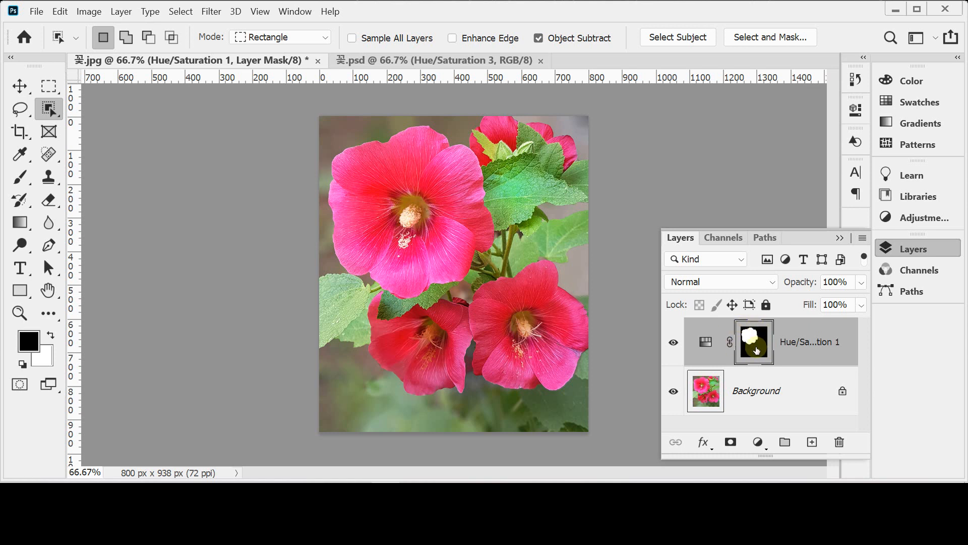
Step: Turn on Colorize in the Hue/Saturation layer and set Hue to 49 and Saturation to 74
click(706, 345)
double_click(706, 345)
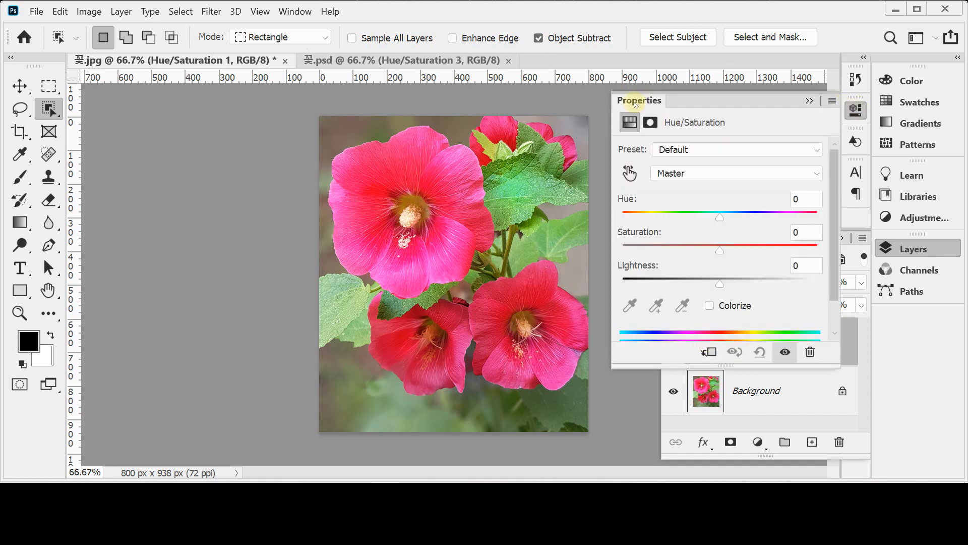
click(712, 307)
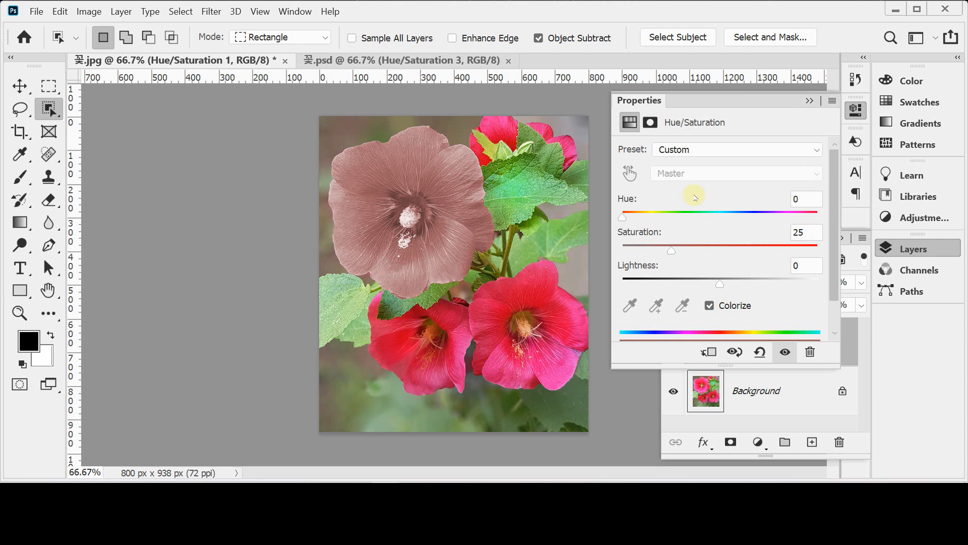
drag(625, 220, 653, 218)
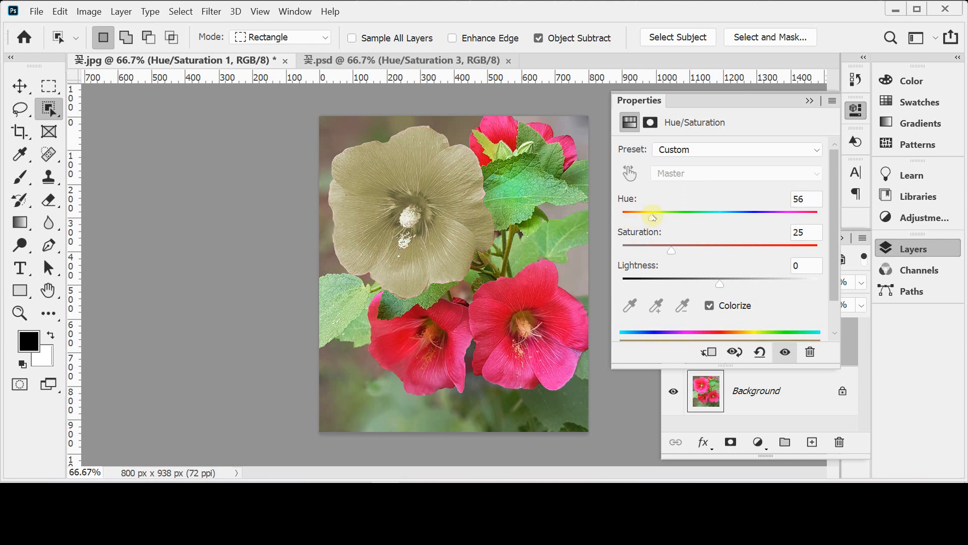
drag(654, 217, 650, 219)
drag(671, 253, 766, 251)
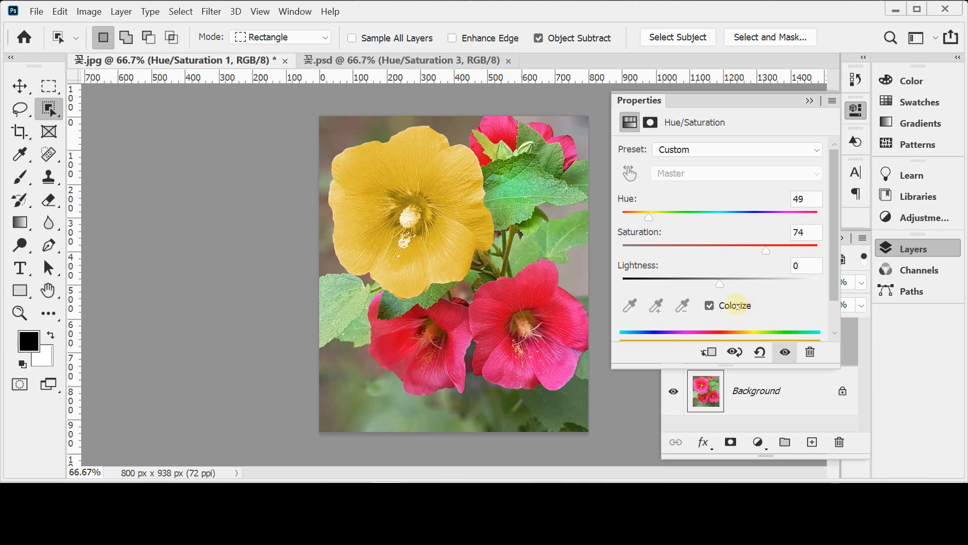
Step: Set the large flower's Hue to 40 and Saturation to 85
click(812, 199)
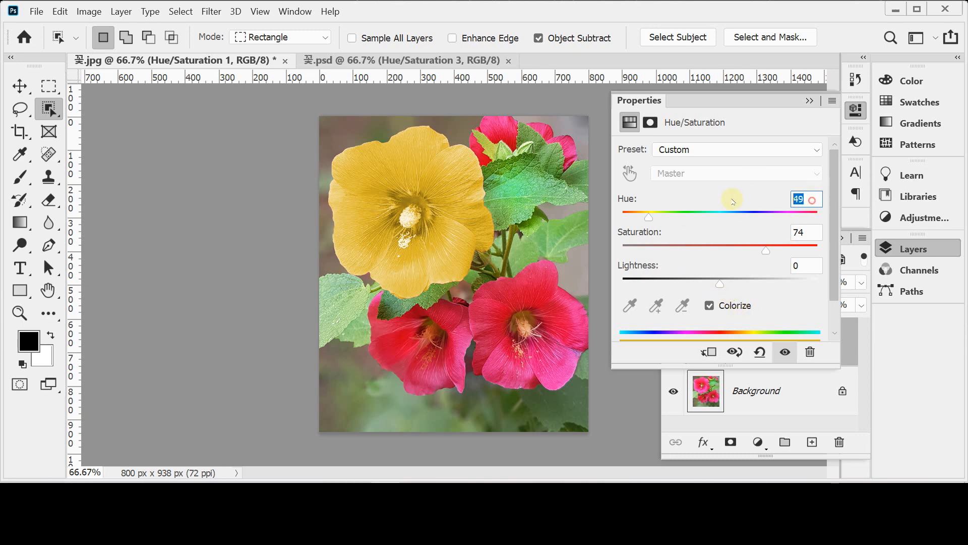
text(4)
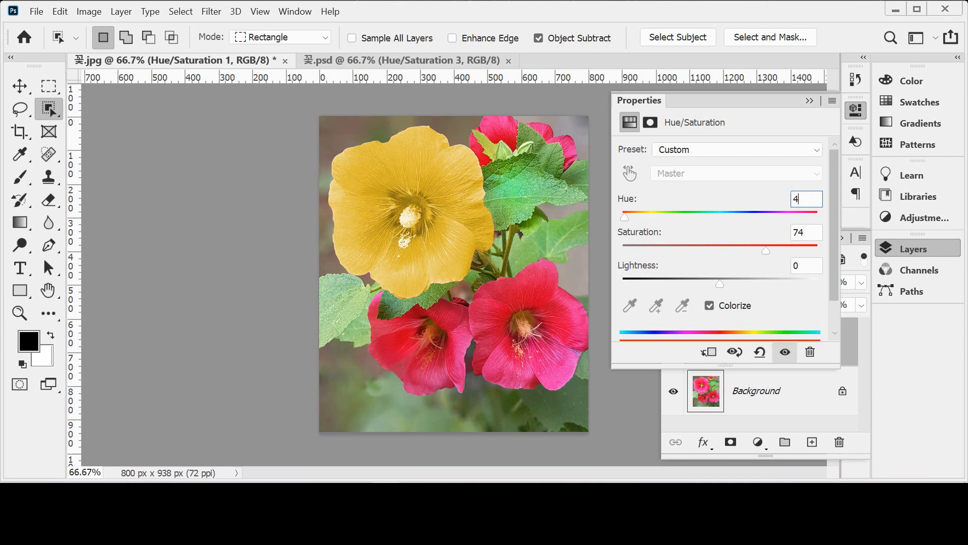
text(0)
key(Tab)
text(85)
key(Tab)
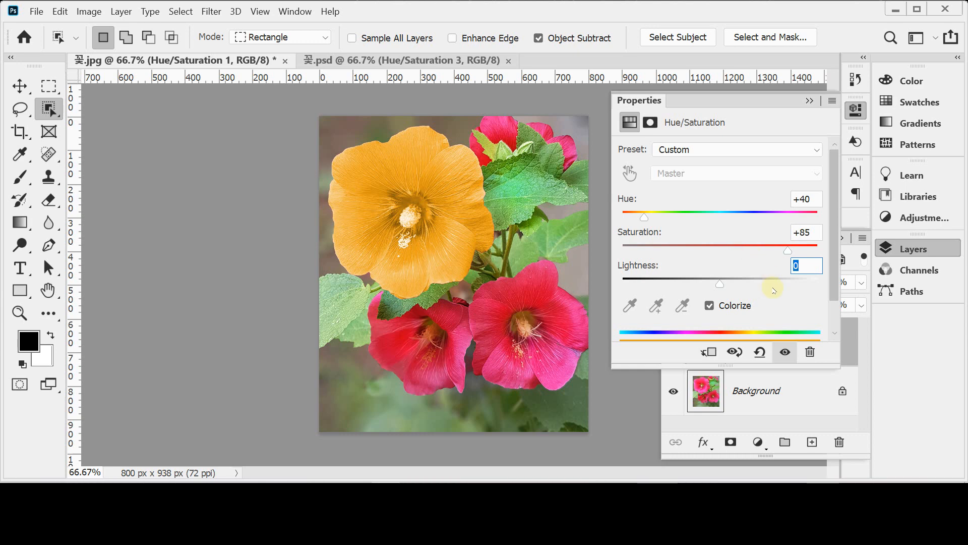
Step: Toggle the Hue/Saturation layer's visibility to compare the large flower with and without the recolouring, leaving the layer shown
click(907, 250)
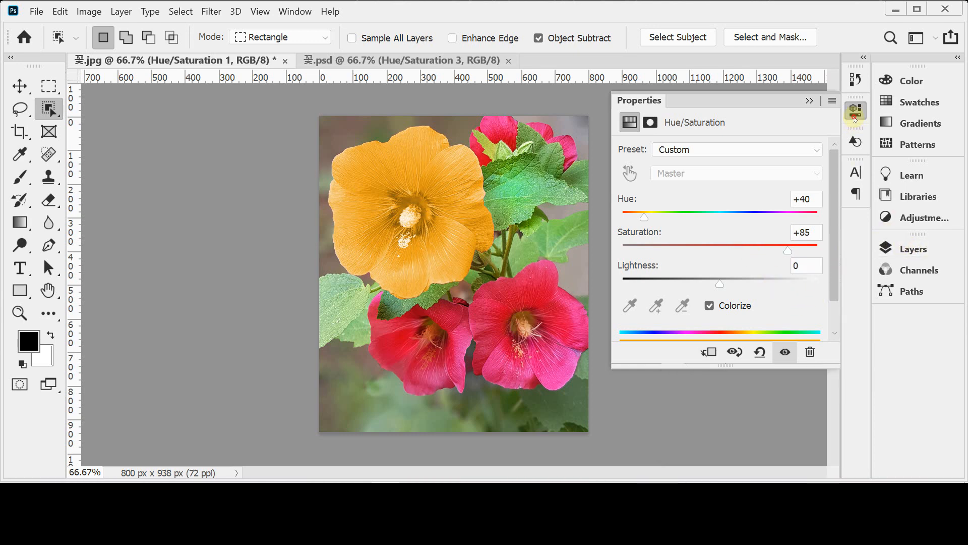
click(908, 249)
click(674, 346)
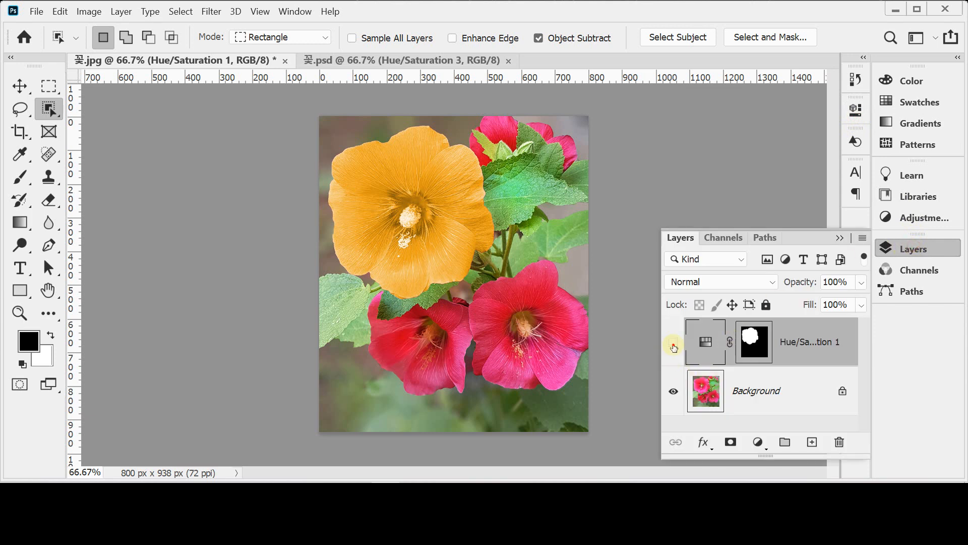
click(673, 345)
click(674, 346)
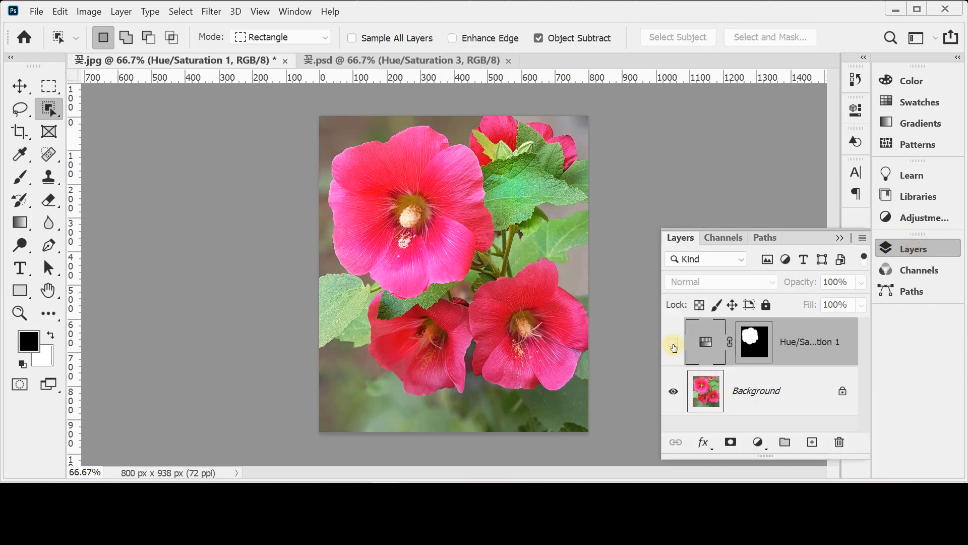
click(672, 346)
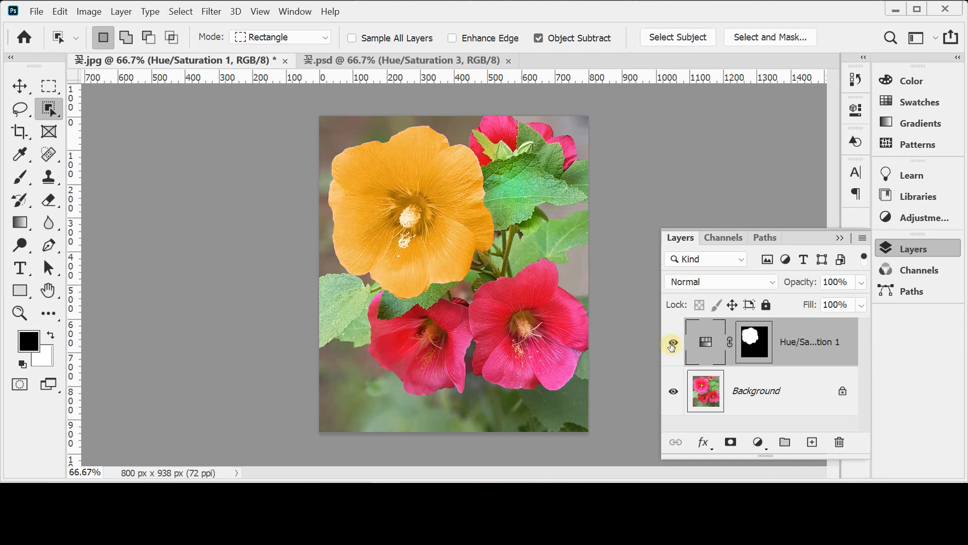
Step: Reopen the large flower's Hue/Saturation settings for review and close them
double_click(704, 344)
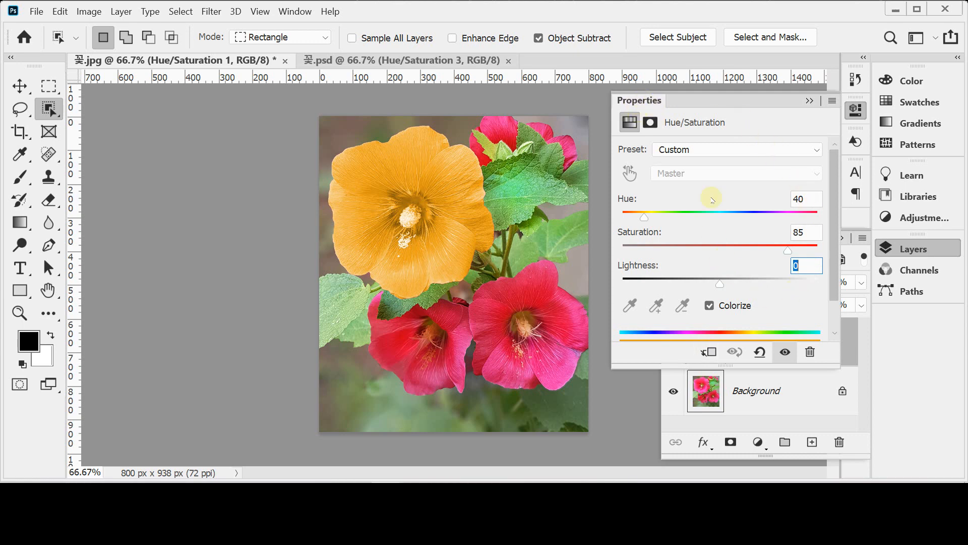
click(858, 109)
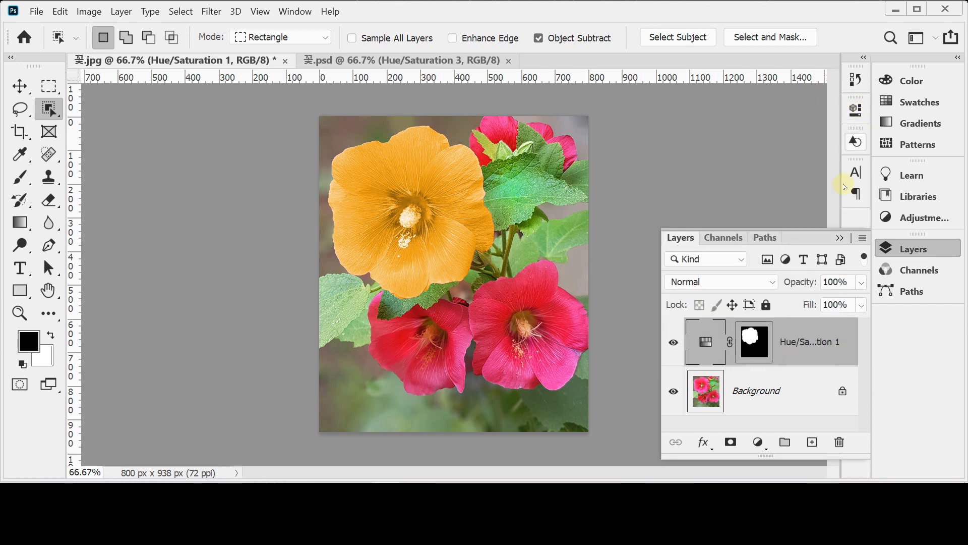
click(903, 248)
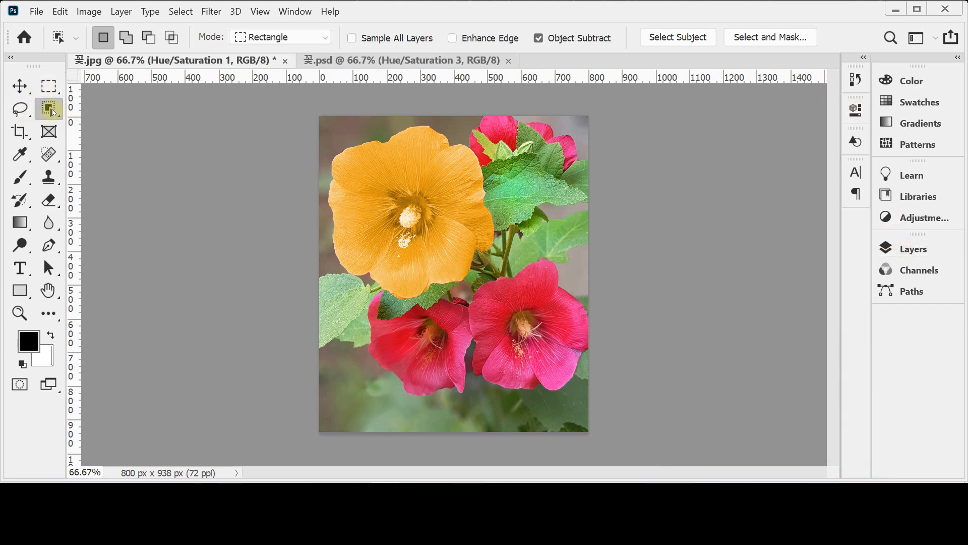
Step: Try to select the lower-left red flower with the Object Selection tool in Rectangle mode, and clear the selection
right_click(53, 112)
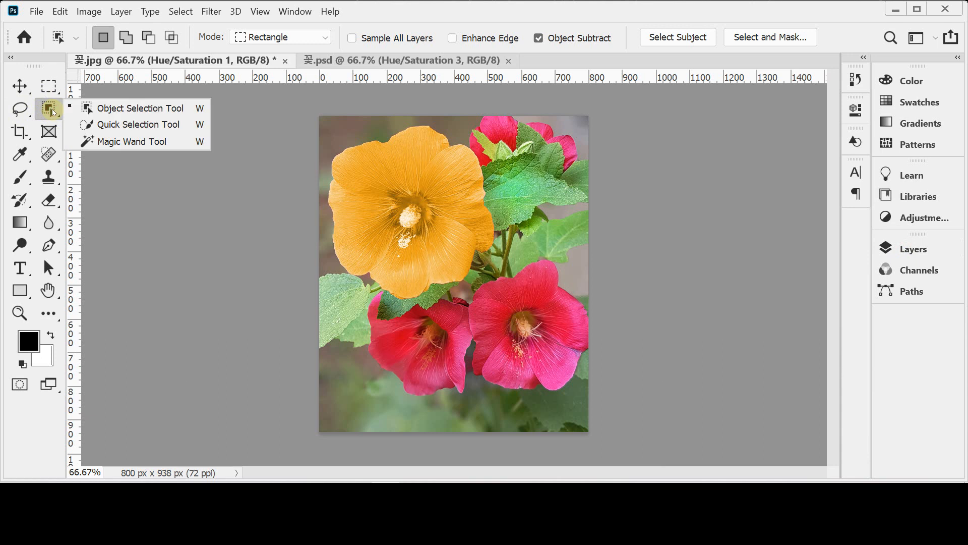
click(108, 111)
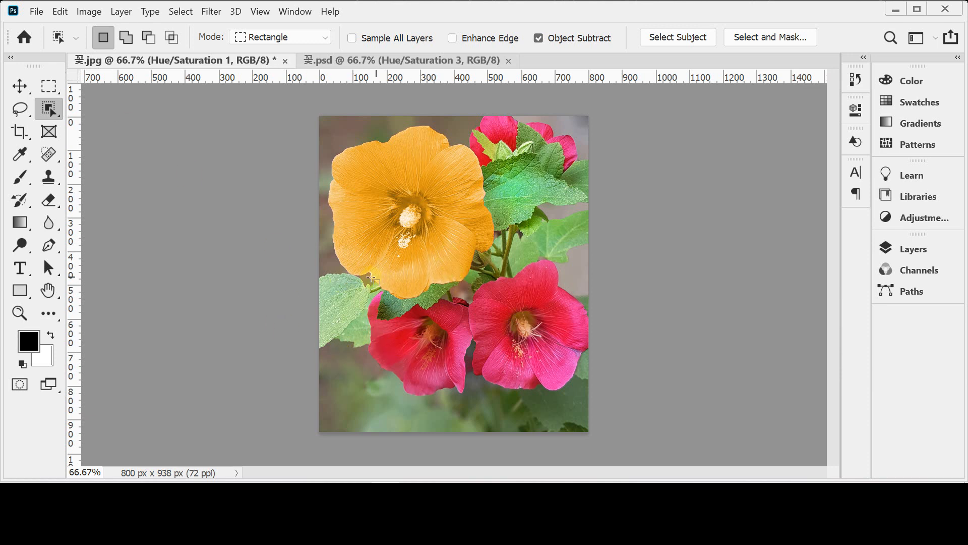
drag(350, 278, 499, 411)
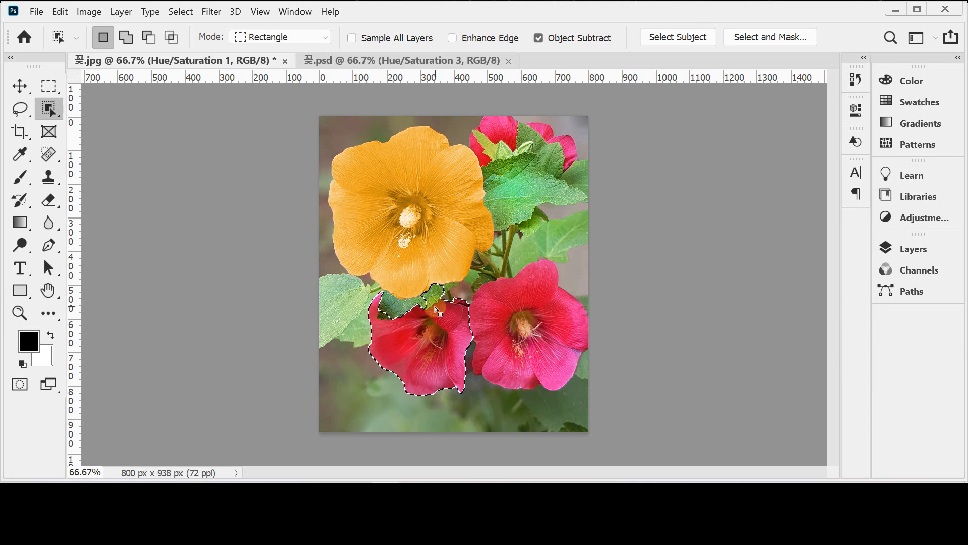
key(ctrl+d)
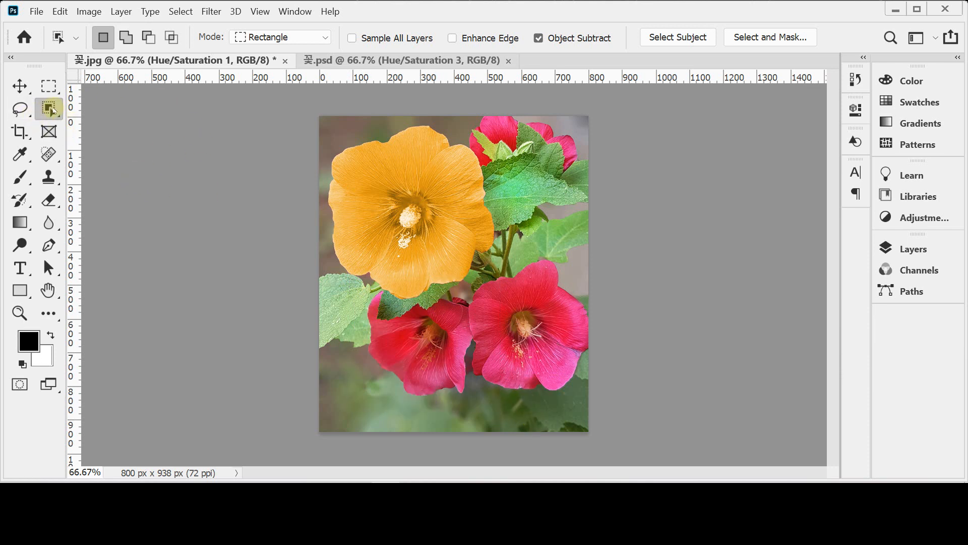
Step: Select the lower-left red flower with the Quick Selection tool at a brush size of 35
right_click(50, 109)
click(124, 125)
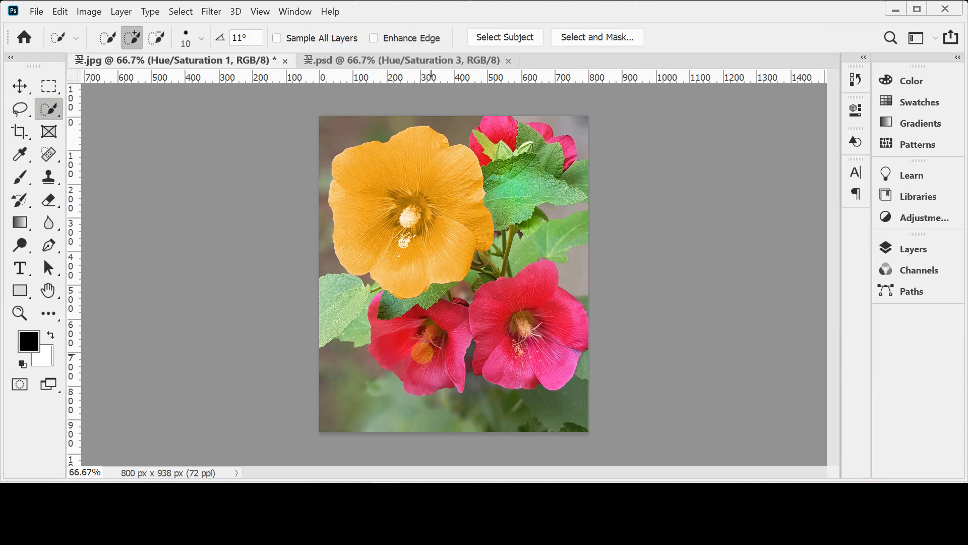
key(bracketright)
key(bracketright)
key(bracketright)
key(bracketright)
key(bracketright)
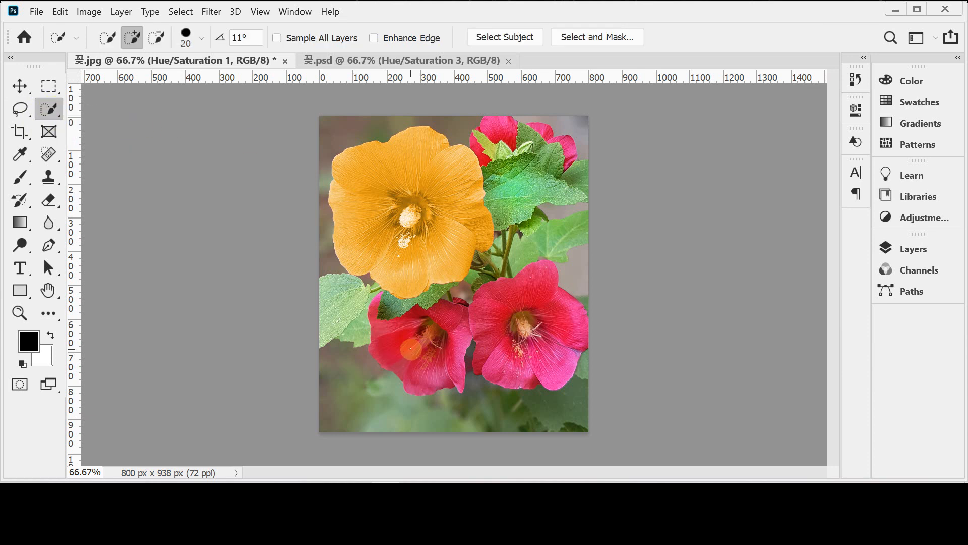
click(394, 343)
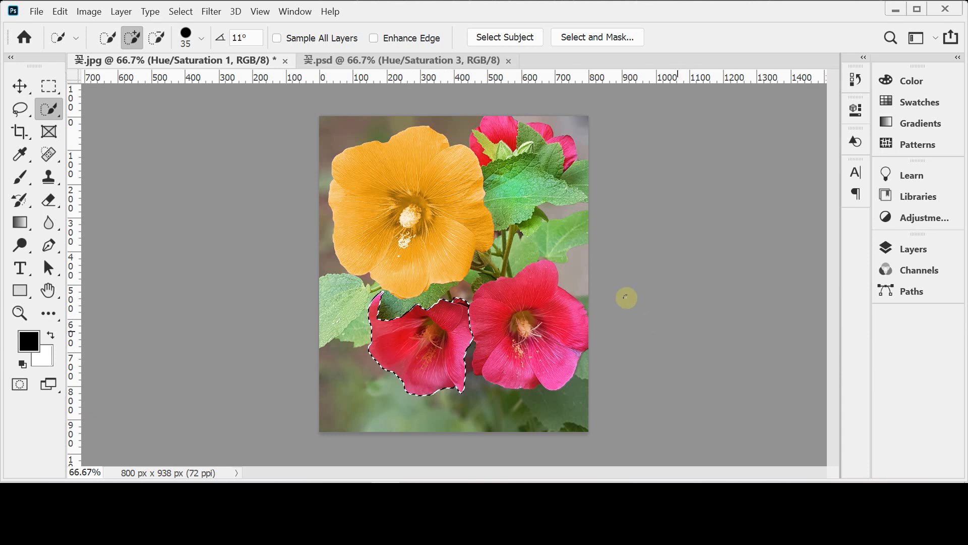
Step: Add a Hue/Saturation adjustment layer from the lower-left flower's selection, with Colorize on and Hue at 47
click(906, 248)
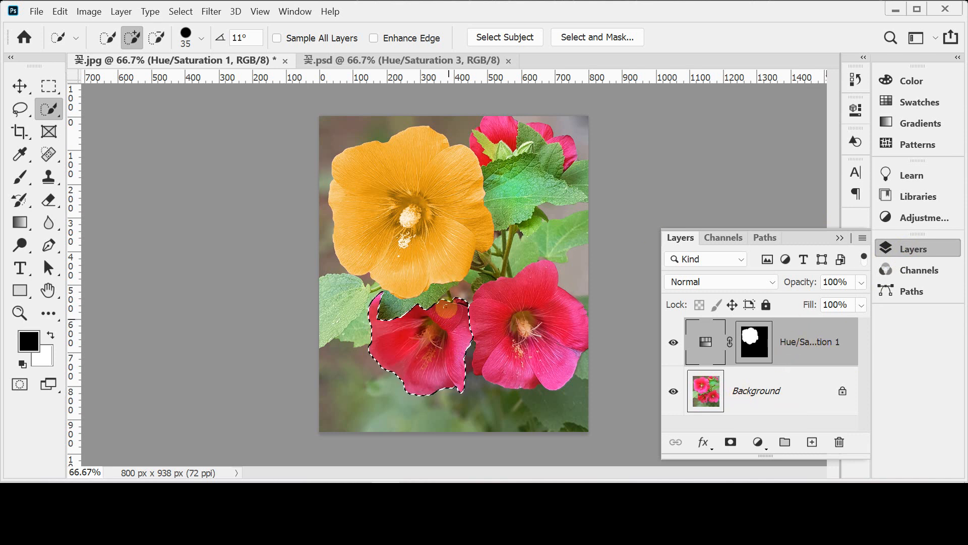
drag(380, 340, 377, 351)
click(758, 443)
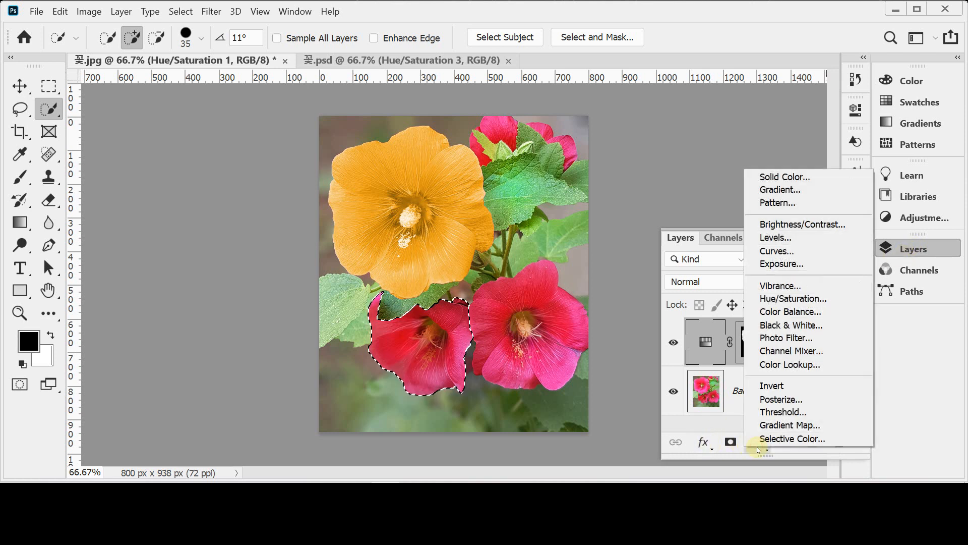
click(802, 298)
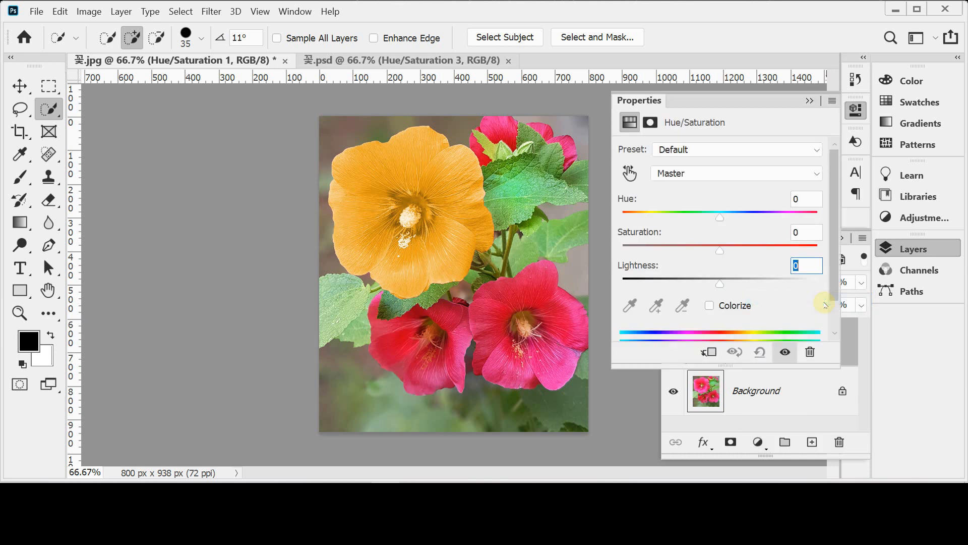
click(734, 306)
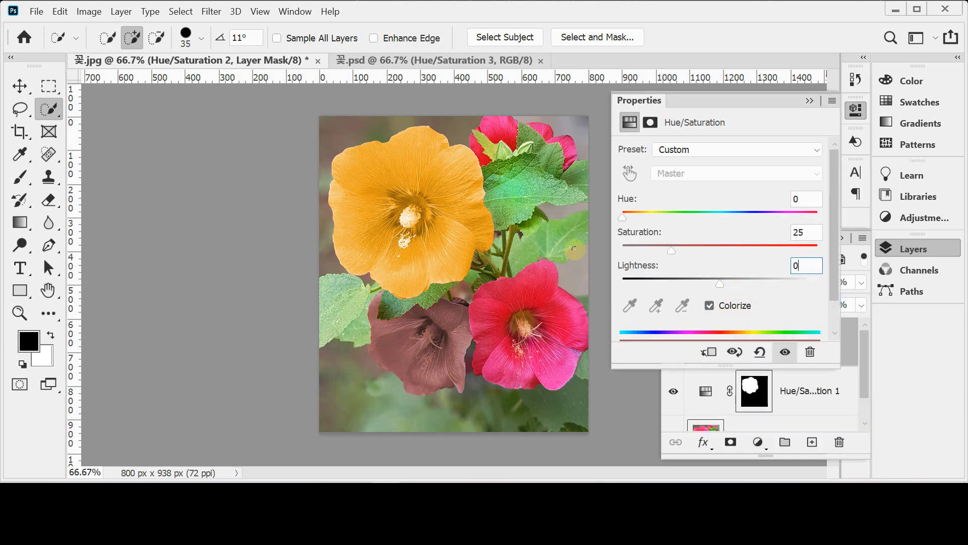
drag(704, 212, 653, 218)
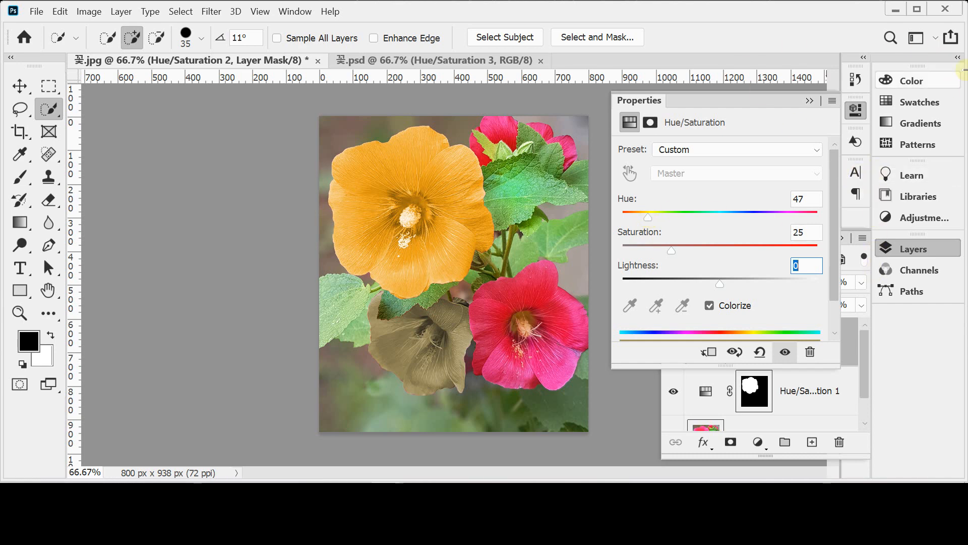
Step: Examine the Hue/Saturation settings of the orange flower's layer in 꽃.psd, switching the layer off and back on
click(428, 61)
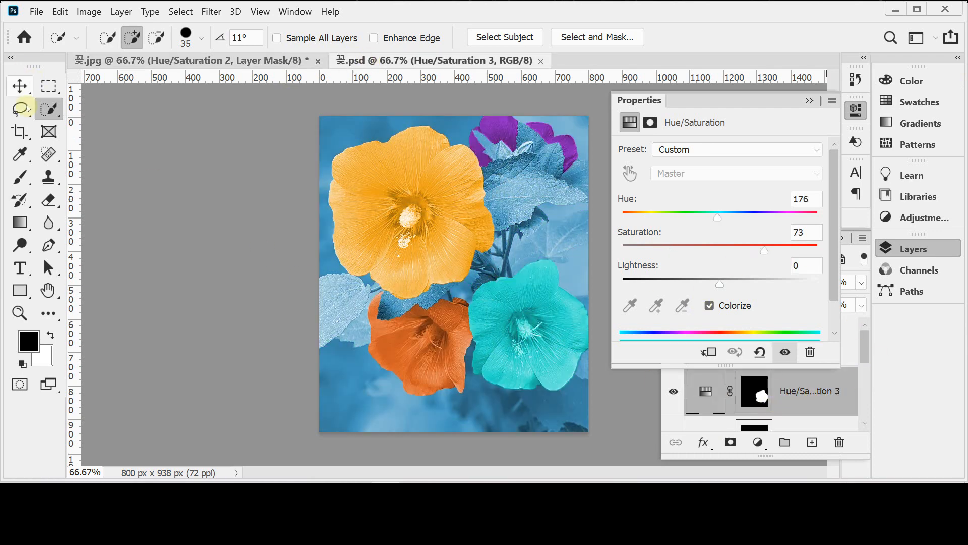
click(20, 85)
click(437, 361)
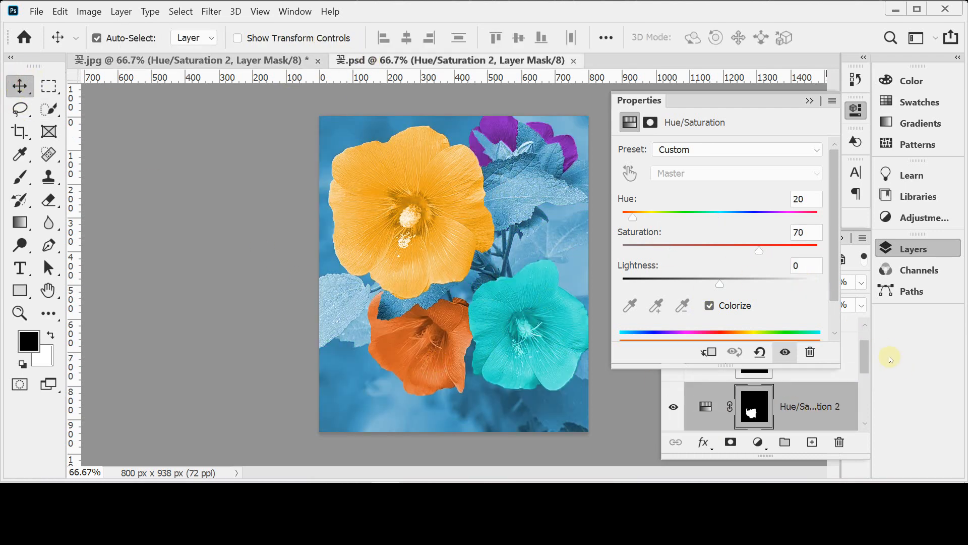
click(672, 408)
click(671, 408)
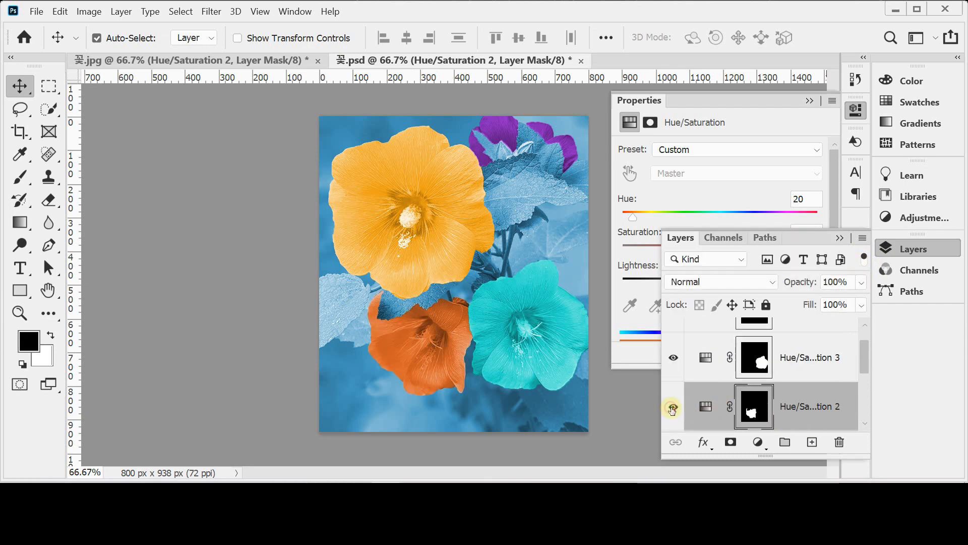
click(912, 249)
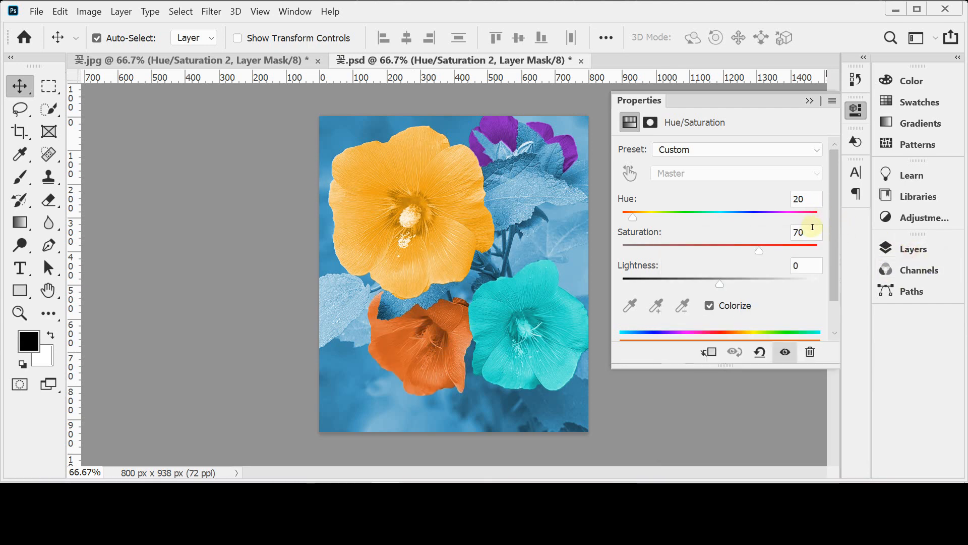
Step: Return to 꽃.jpg, set the lower-left flower's Hue to 20 and Saturation to 70, and close its adjustment settings
key(ctrl+Tab)
click(807, 198)
text(20)
key(Tab)
text(70)
key(Tab)
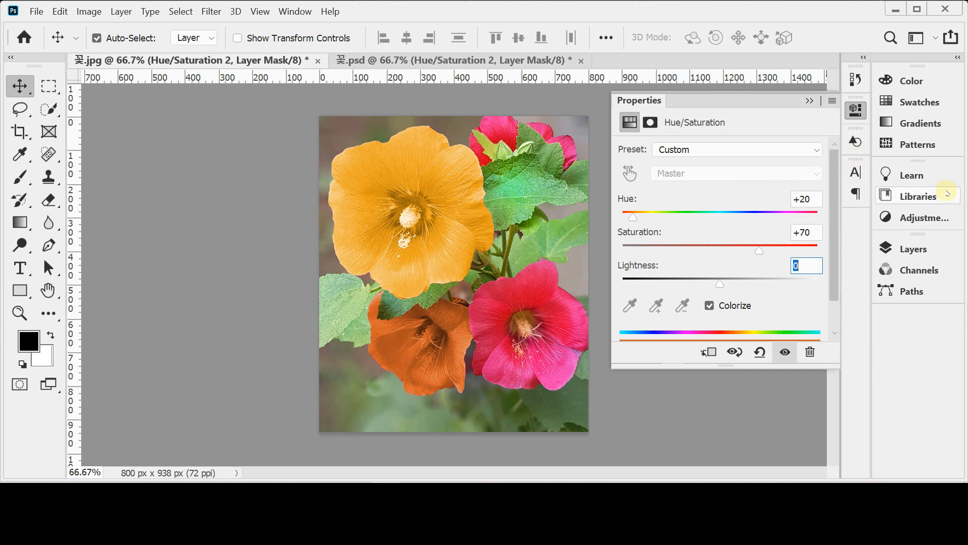
click(857, 110)
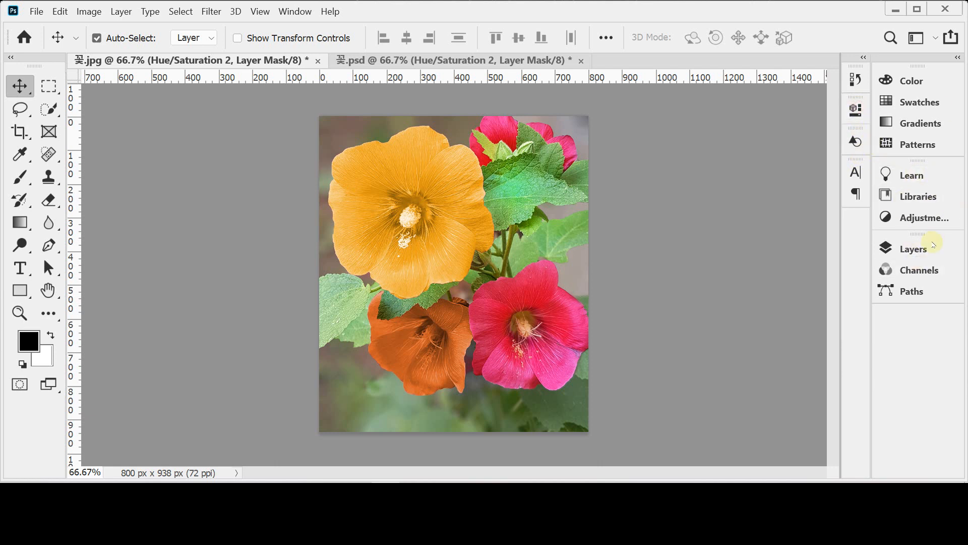
Step: Toggle the lower-left flower's Hue/Saturation layer to compare the image with and without the orange colour, leaving it shown
click(910, 248)
click(673, 344)
click(673, 344)
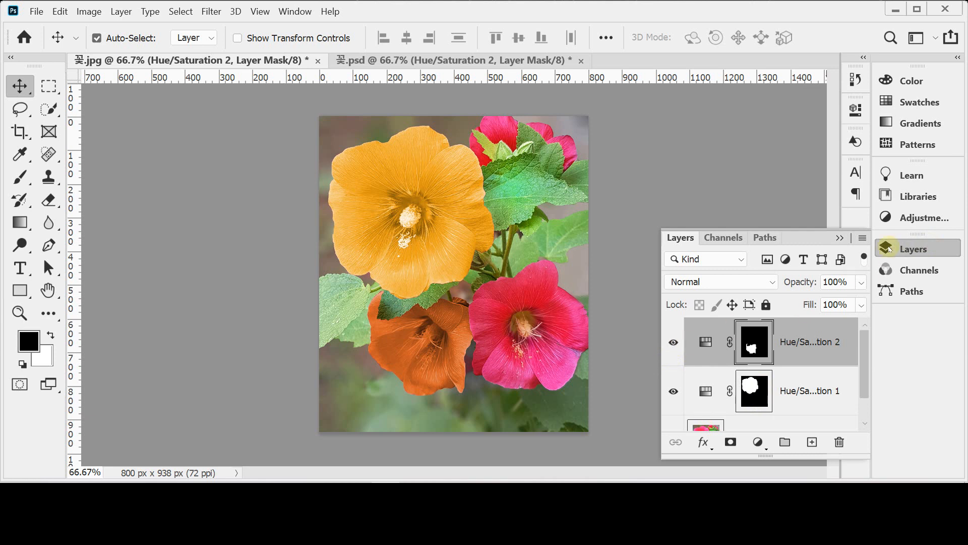
click(904, 250)
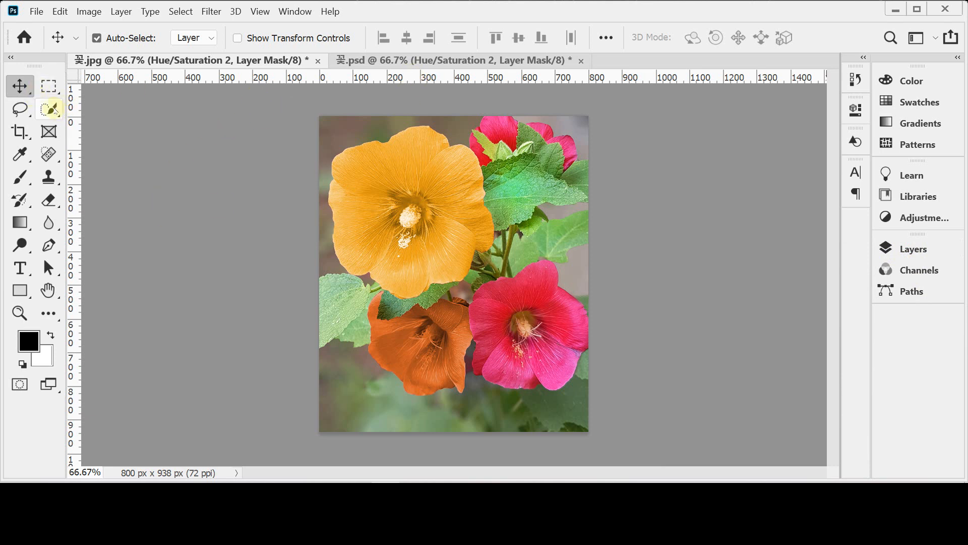
Step: Select the lower-right red flower with the Object Selection tool and check the selection's edge up close
click(50, 108)
right_click(52, 110)
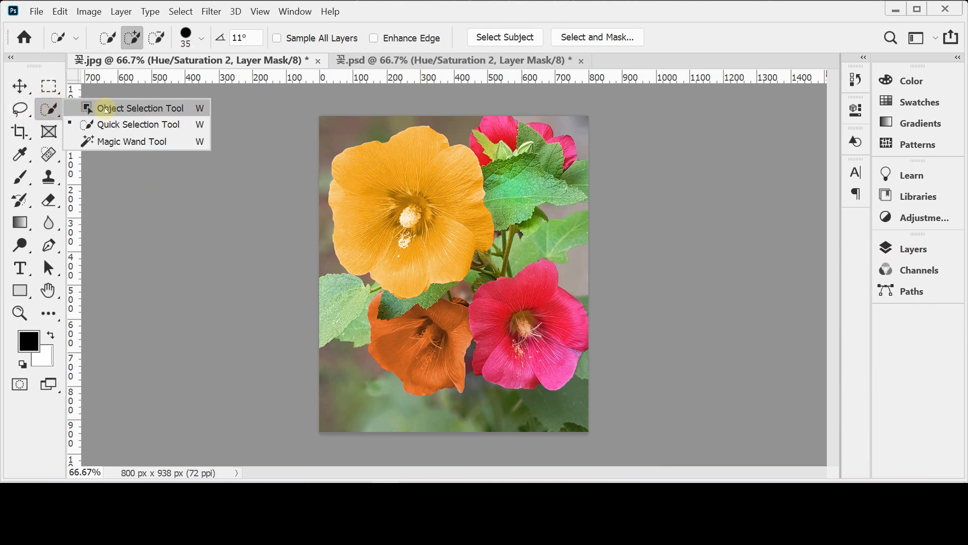
click(106, 107)
drag(454, 261, 603, 411)
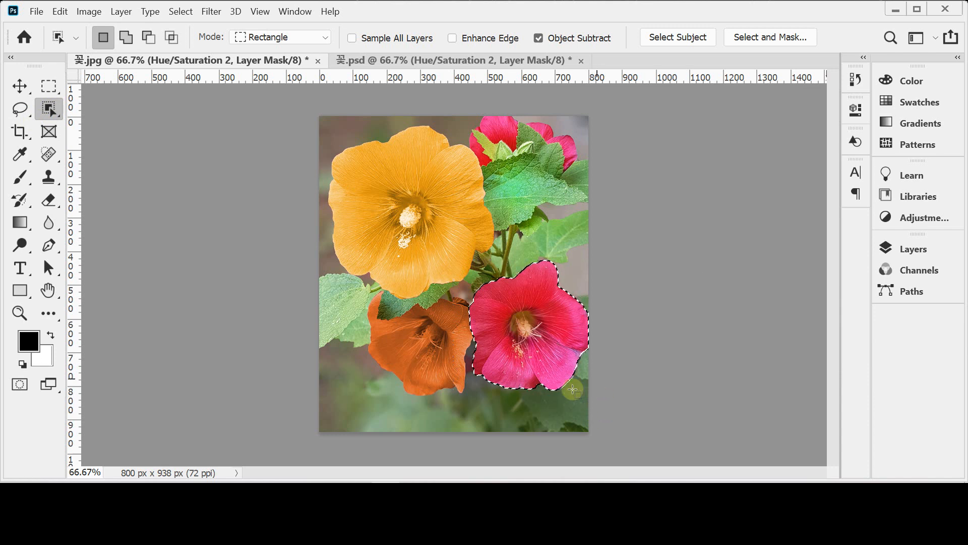
ctrl+click(578, 357)
ctrl+click(590, 377)
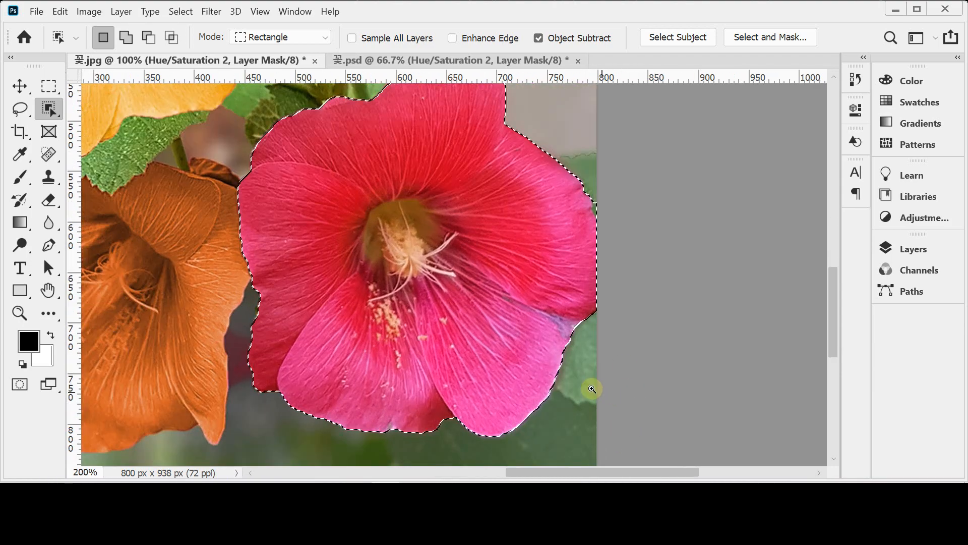
ctrl+alt+click(558, 335)
ctrl+alt+click(557, 335)
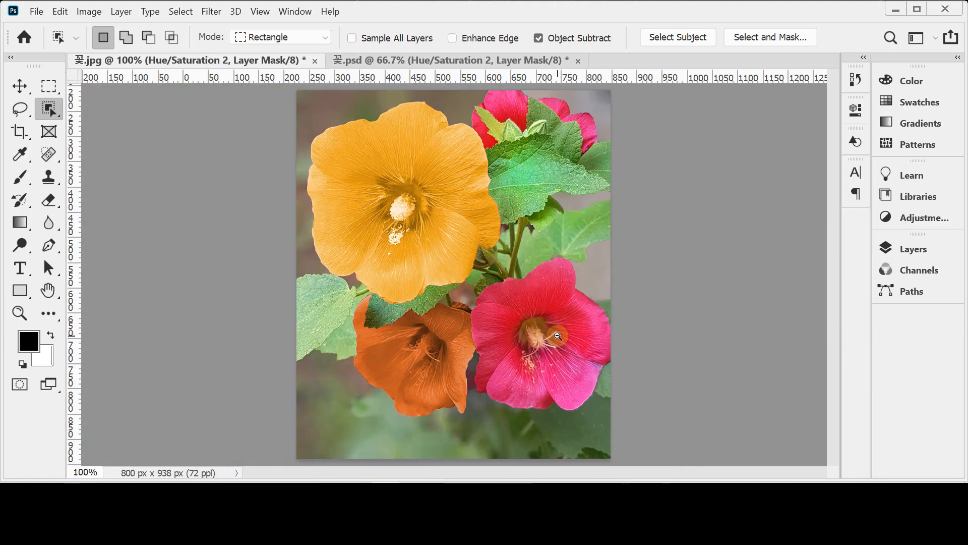
Step: Add a Hue/Saturation adjustment layer from the lower-right flower's selection and turn on Colorize
click(911, 254)
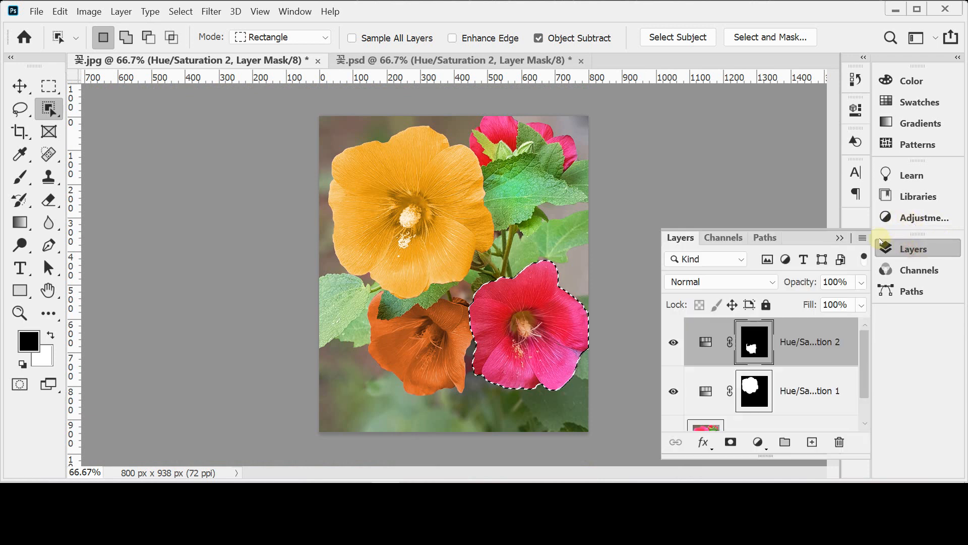
click(758, 442)
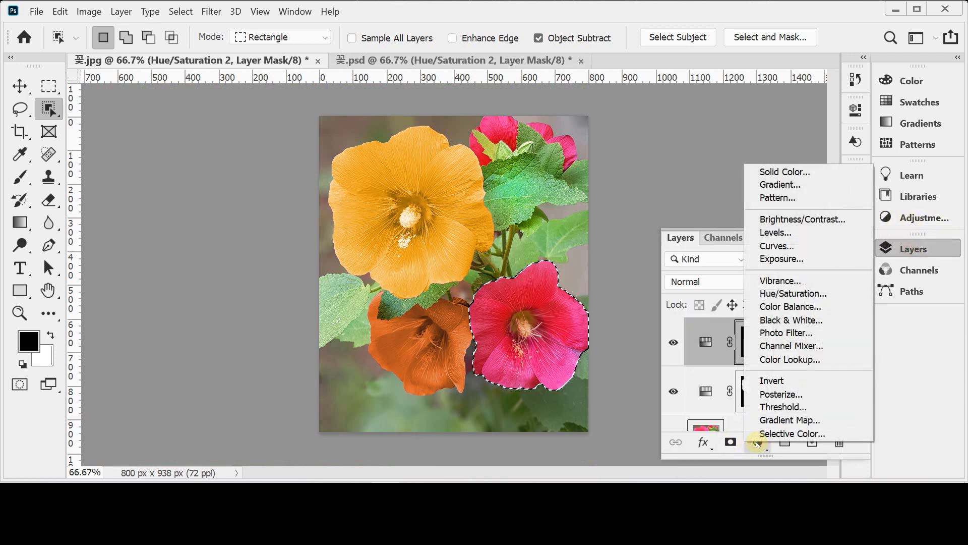
click(810, 294)
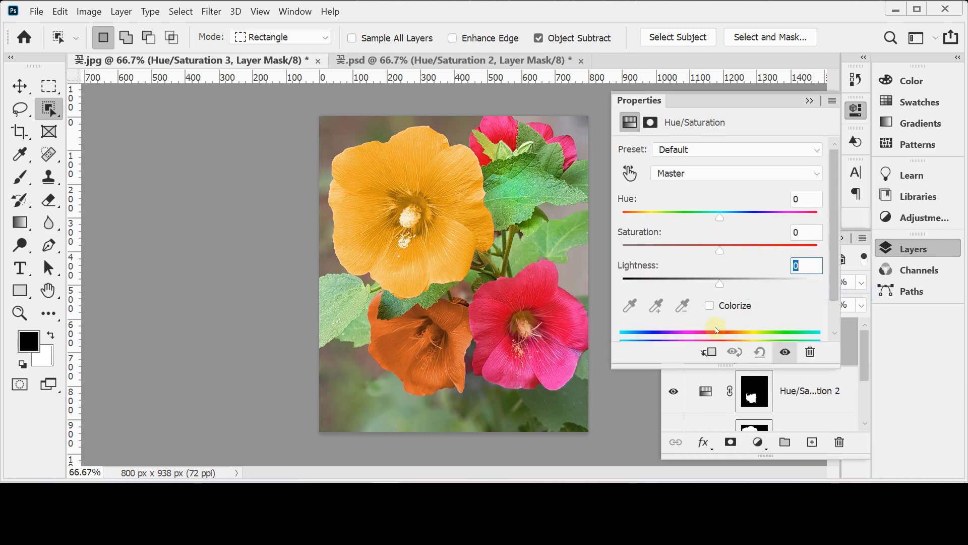
click(710, 306)
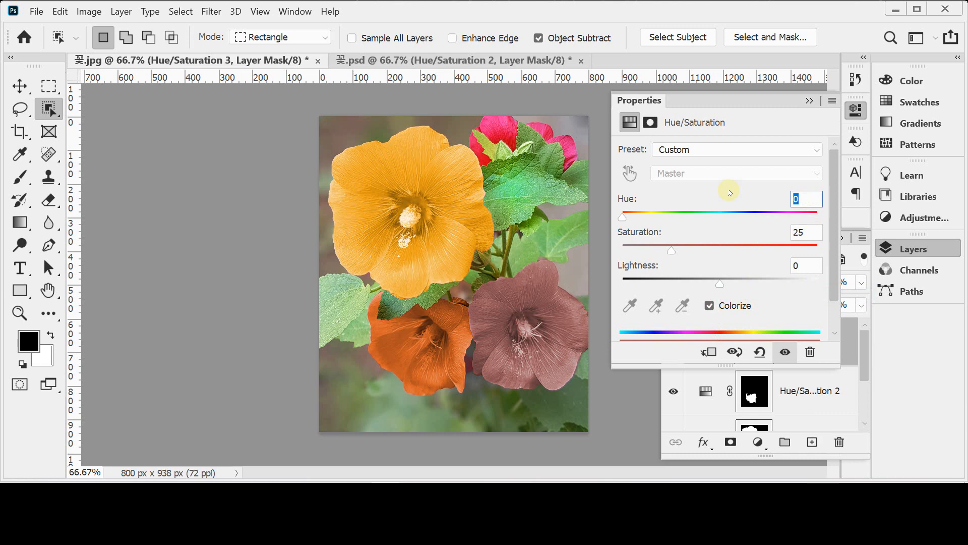
Step: Try Hue 204 with Saturation 54 on the lower-right flower, followed by Hue 313 and Hue 271
mouse_move(739, 217)
mouse_down()
mouse_move(755, 218)
mouse_move(730, 217)
mouse_move(755, 219)
mouse_move(734, 218)
mouse_up()
drag(654, 248, 727, 249)
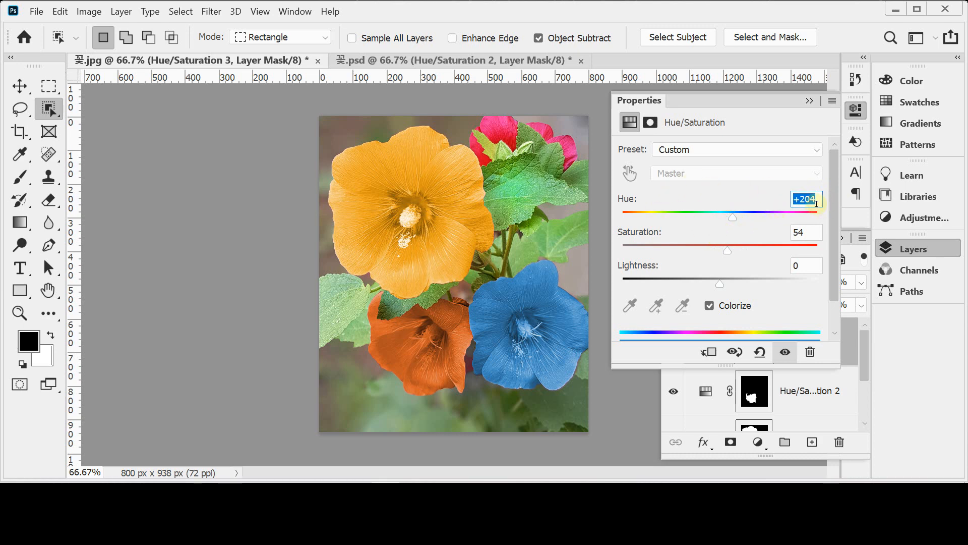
drag(748, 217, 780, 217)
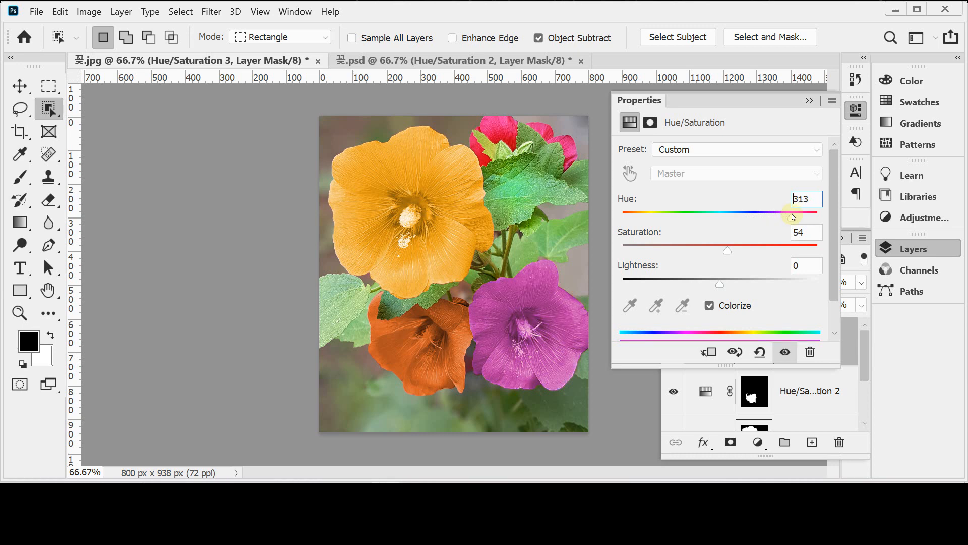
drag(792, 217, 769, 217)
Step: Set the lower-right flower's Hue to 176 and Saturation to 73, and close its adjustment settings
click(814, 203)
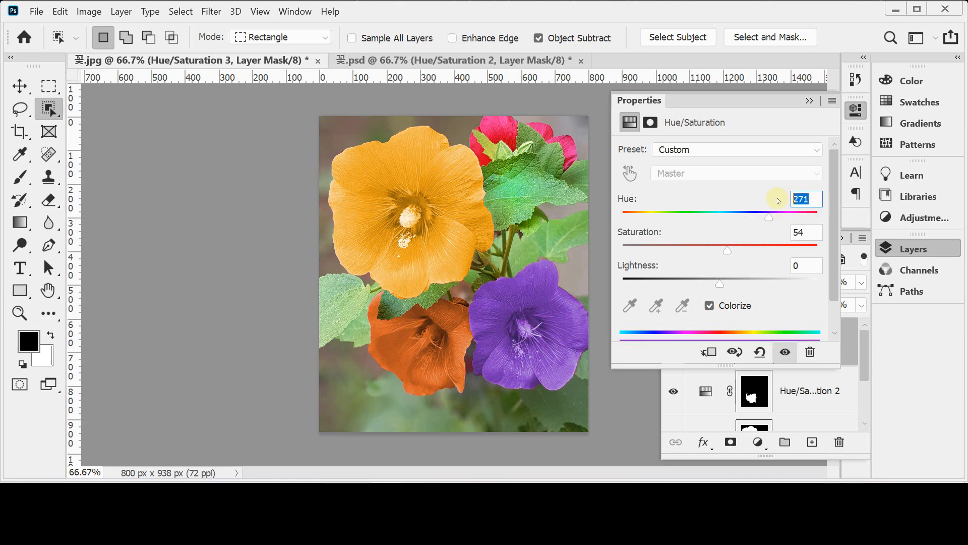
text(176)
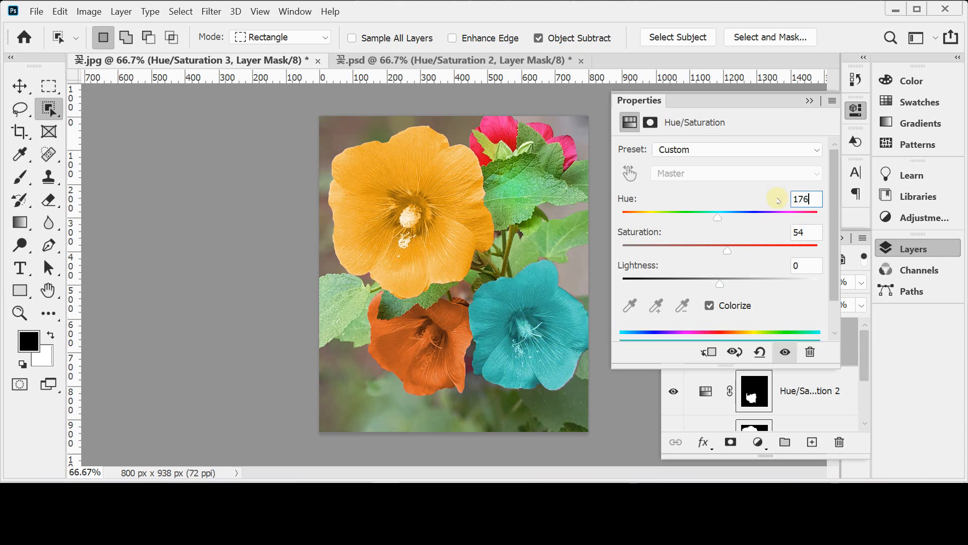
key(Return)
key(Tab)
text(73)
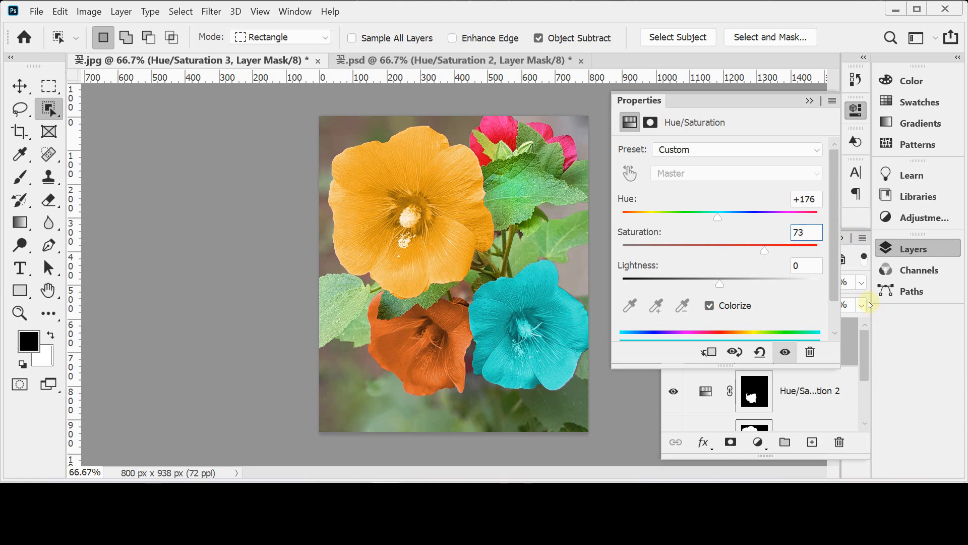
click(906, 252)
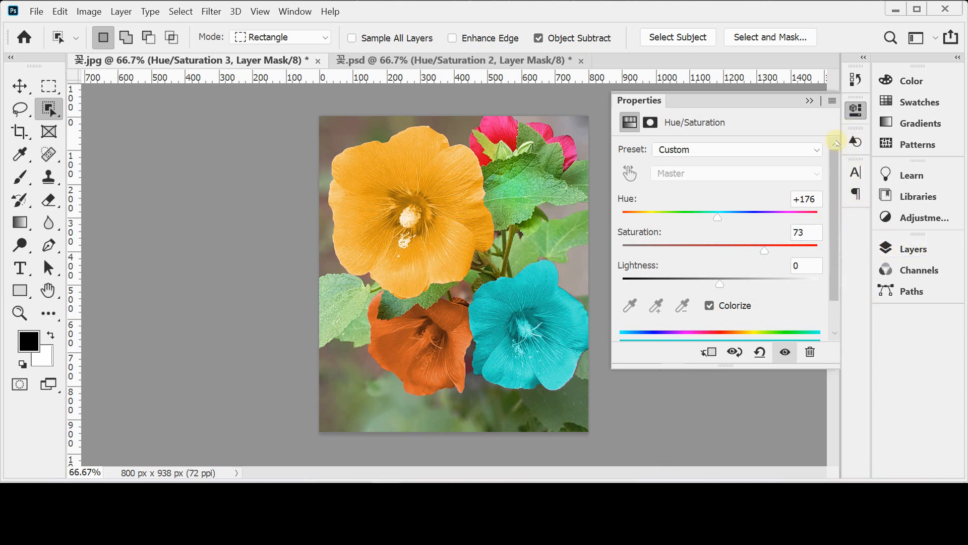
click(855, 108)
Step: Use the Quick Selection tool to select the top-right flower's large upper petal and the small petal beyond the leaf
click(545, 111)
click(535, 154)
click(530, 161)
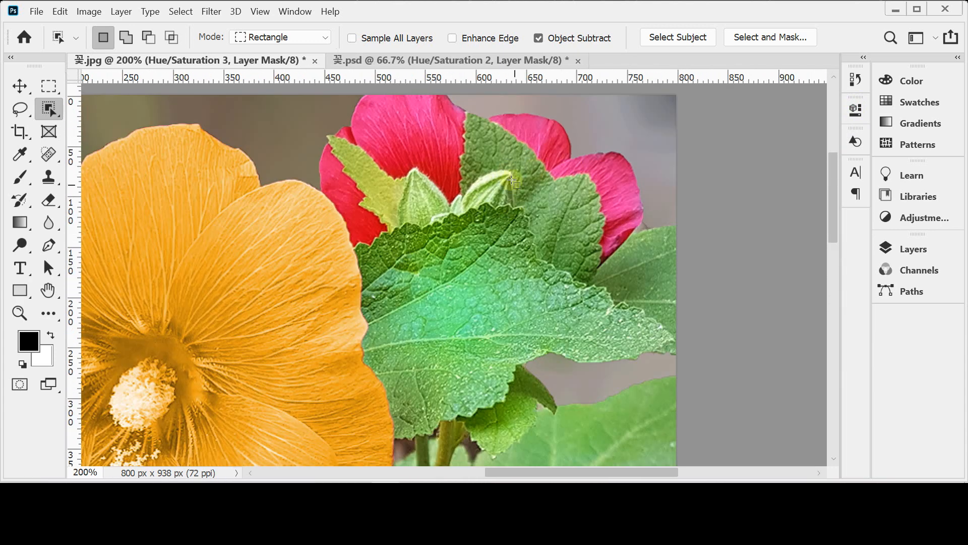
right_click(49, 108)
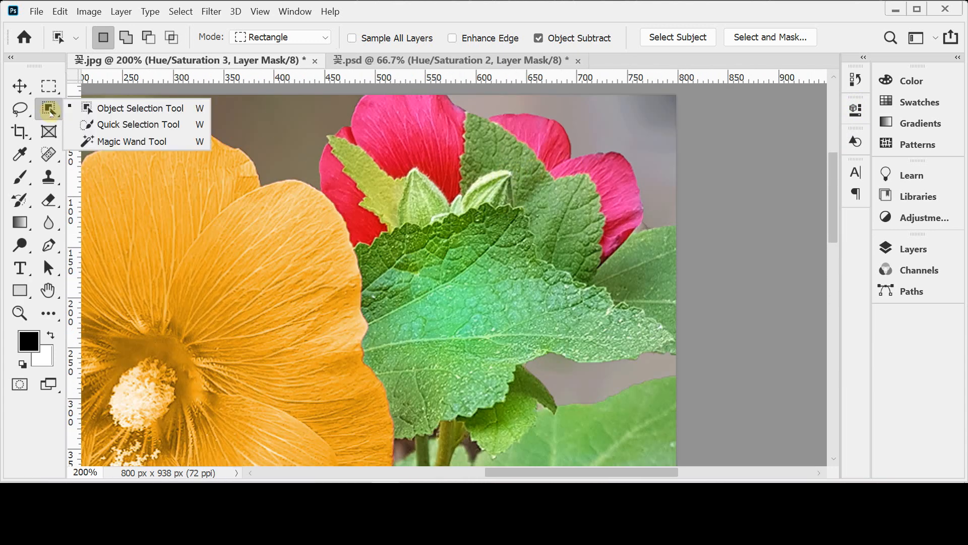
click(106, 124)
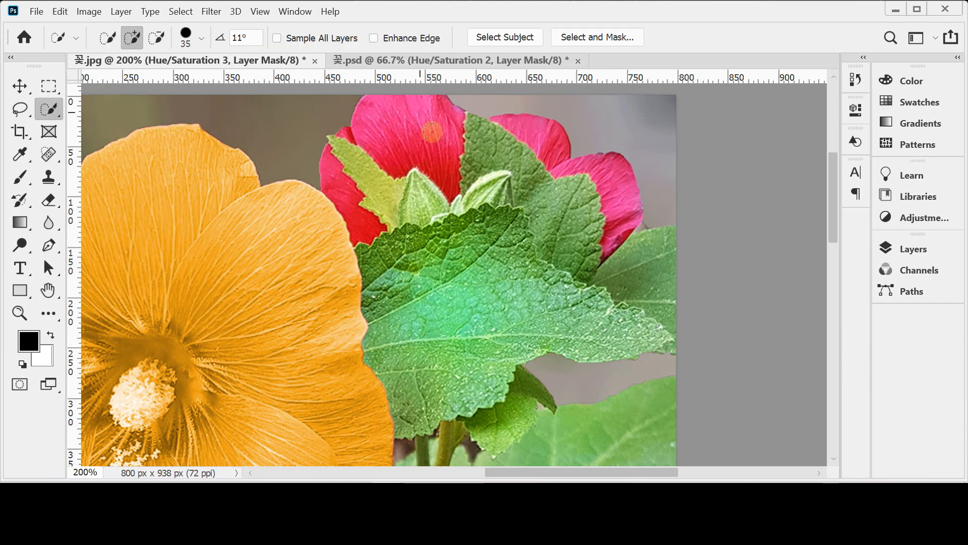
click(411, 123)
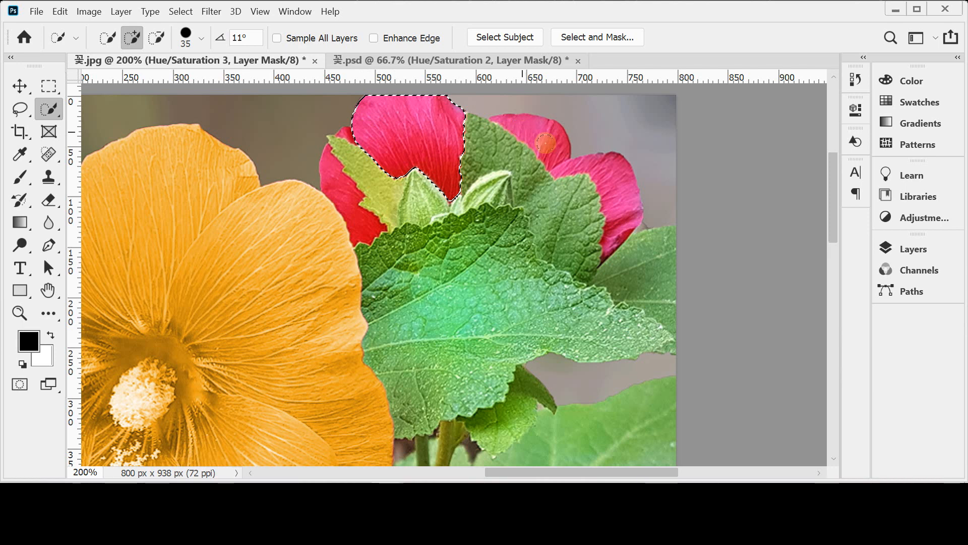
click(549, 141)
Step: Reduce the Quick Selection brush size to 10 and add the top-right flower's rightmost and leftmost petals to the selection
click(614, 181)
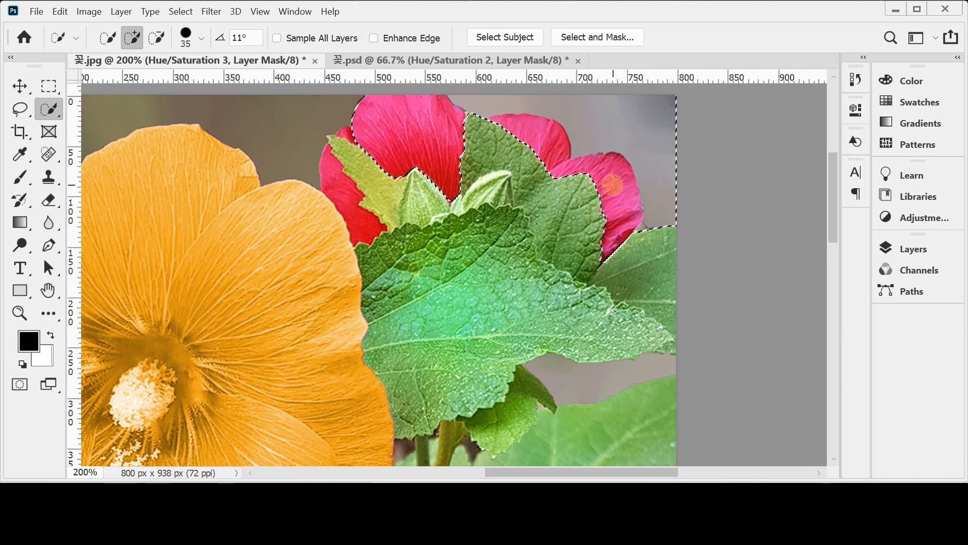
key(ctrl+z)
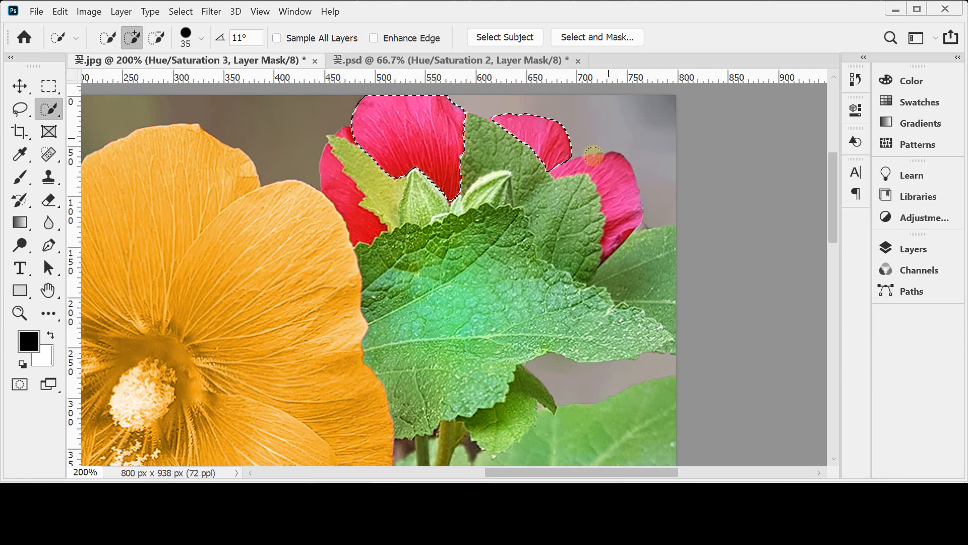
key(bracketleft)
key(bracketleft)
key(bracketleft)
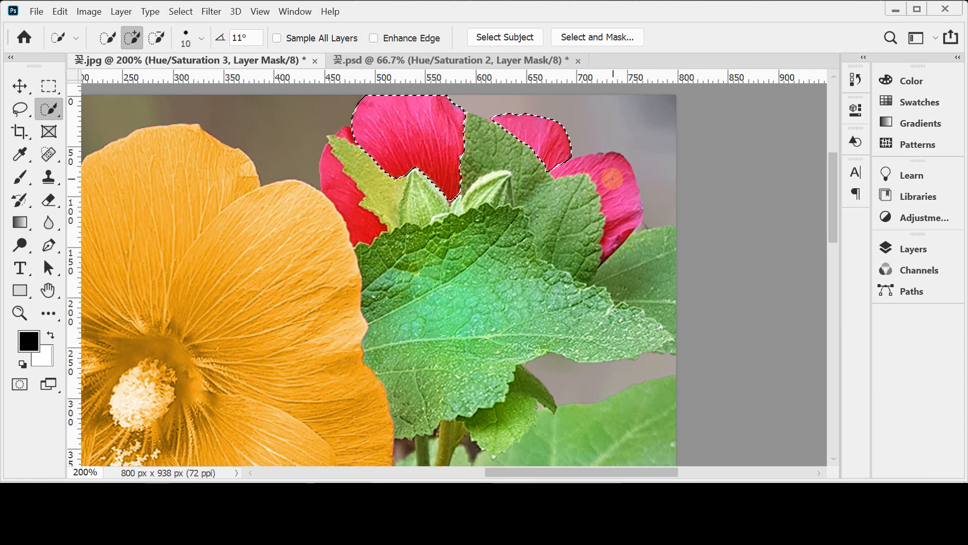
click(614, 177)
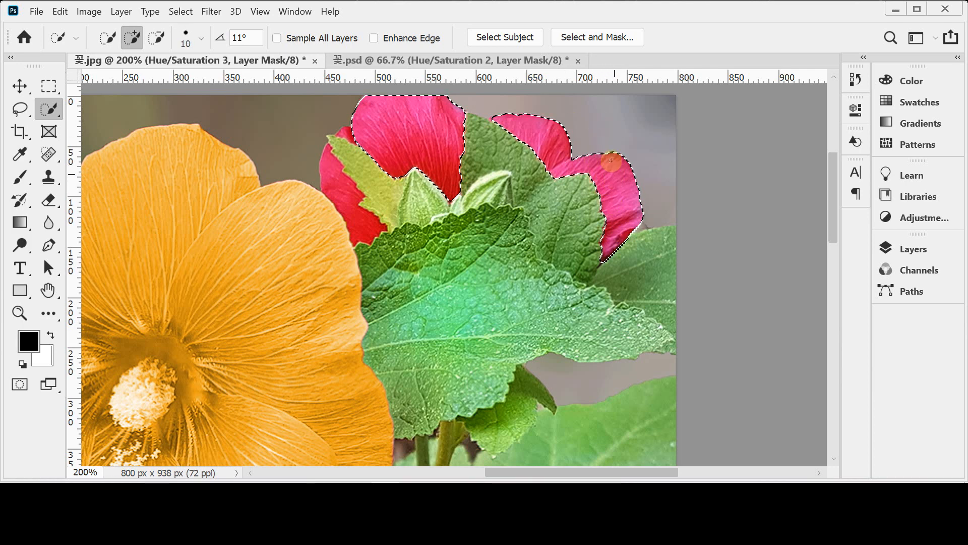
click(333, 187)
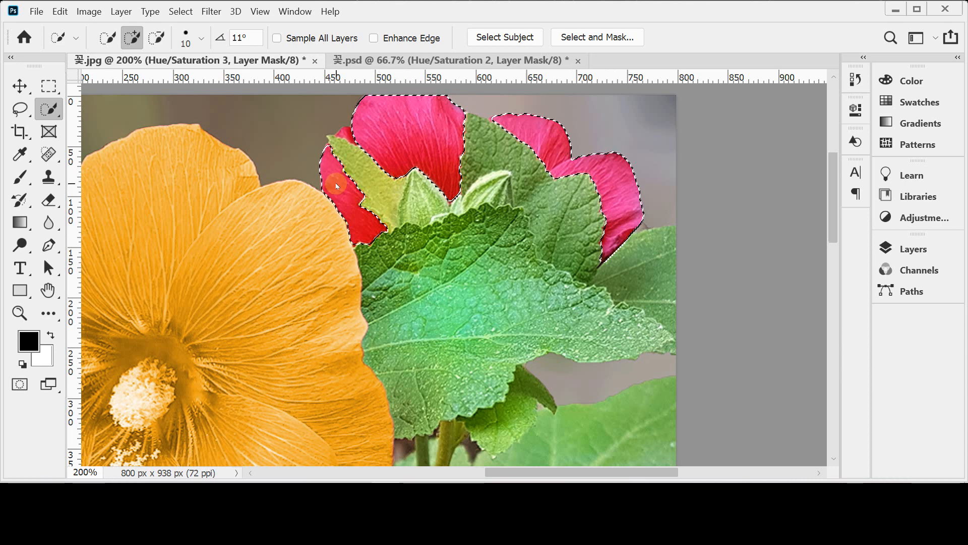
click(345, 132)
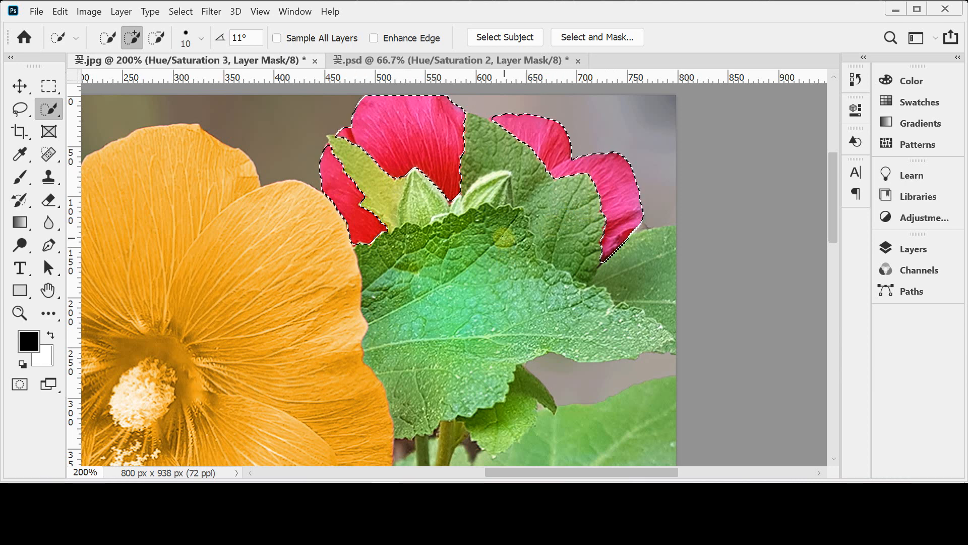
Step: Add a Hue/Saturation adjustment layer from the top-right flower's selection and turn on Colorize
scroll(536, 248, down, 2)
scroll(579, 278, down, 2)
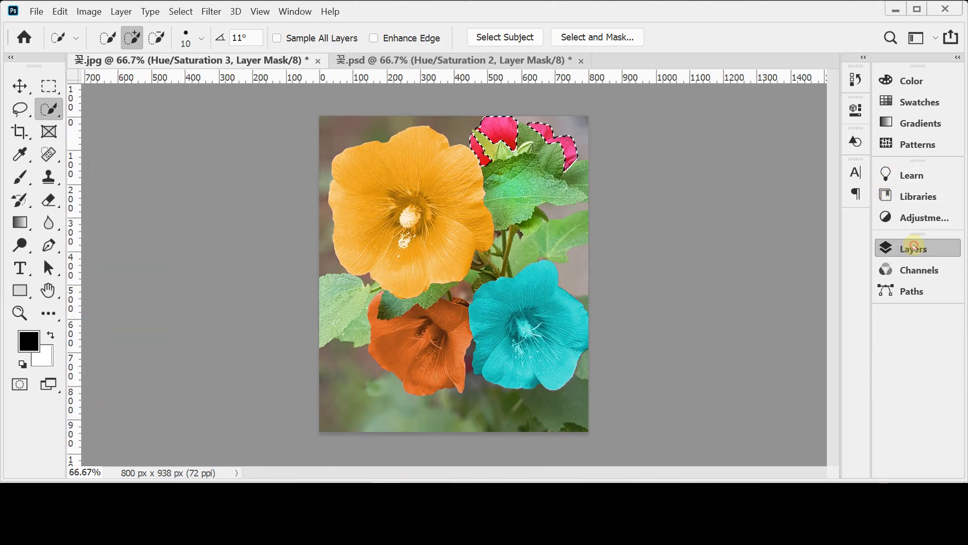
click(890, 247)
click(757, 441)
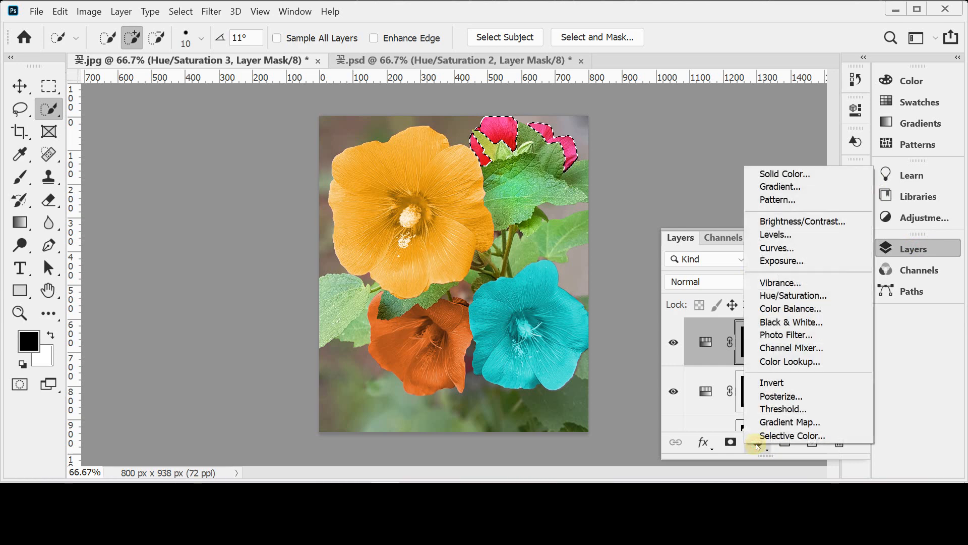
click(820, 297)
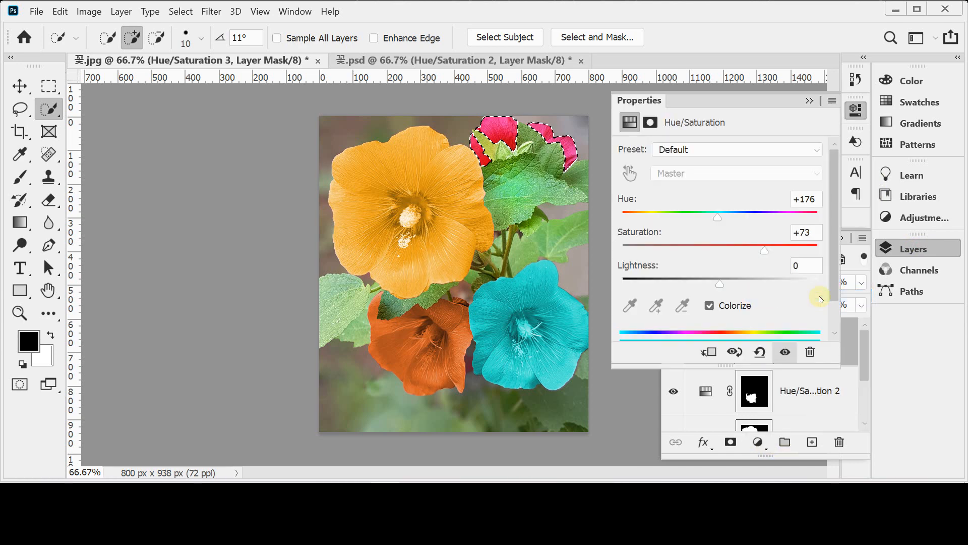
click(734, 308)
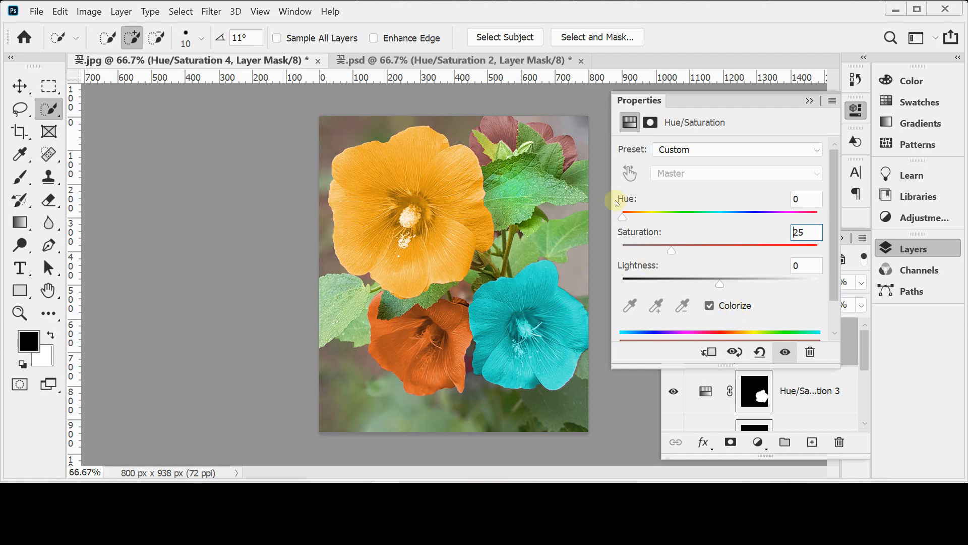
Step: Set the top-right flower's Hue to 280, Saturation to 65 and Lightness to -30, and close its adjustment settings
click(783, 220)
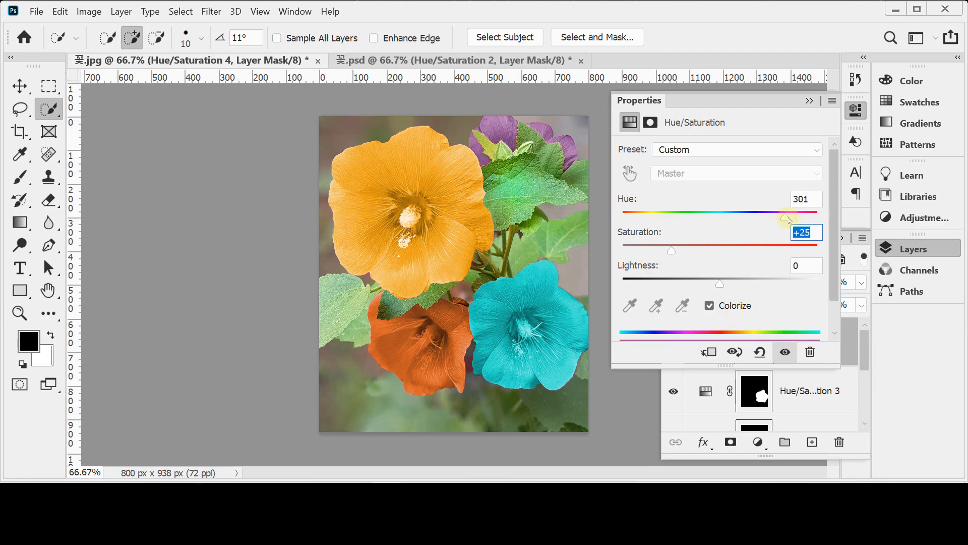
drag(780, 219, 779, 218)
click(811, 204)
text(280)
key(Tab)
text(65)
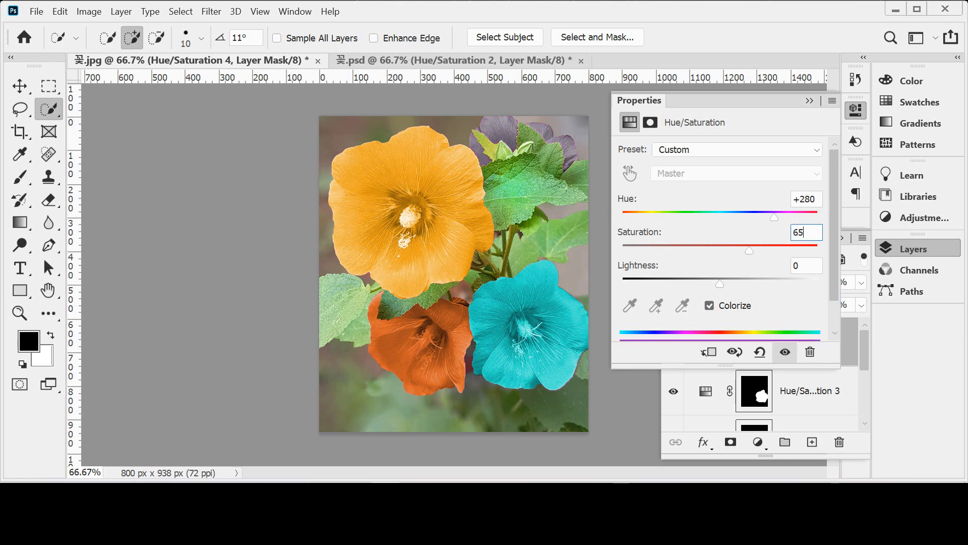
key(Tab)
text(-30)
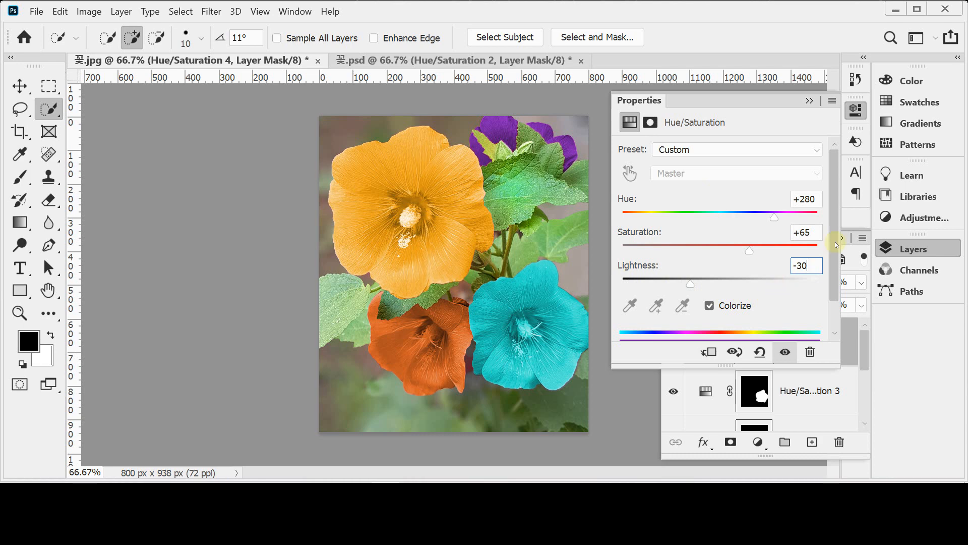
click(903, 247)
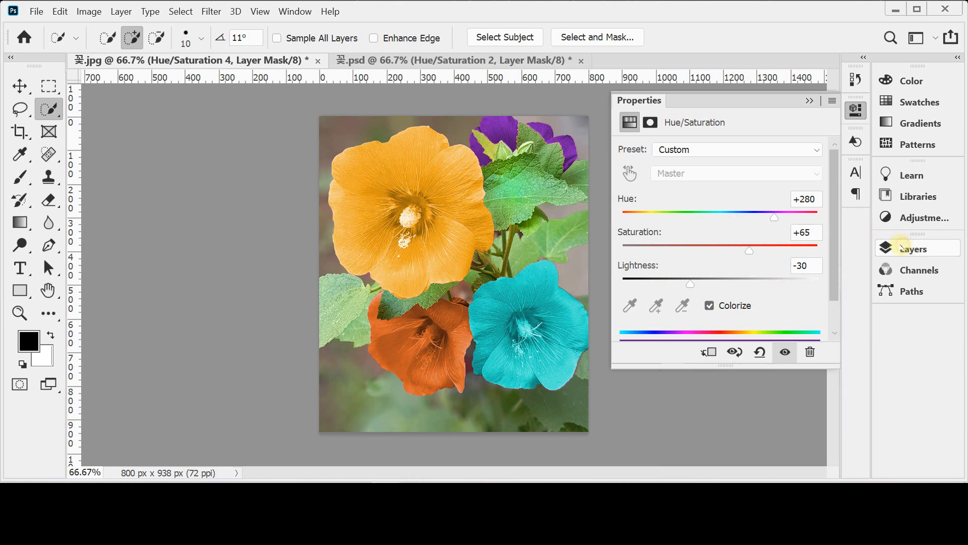
click(856, 112)
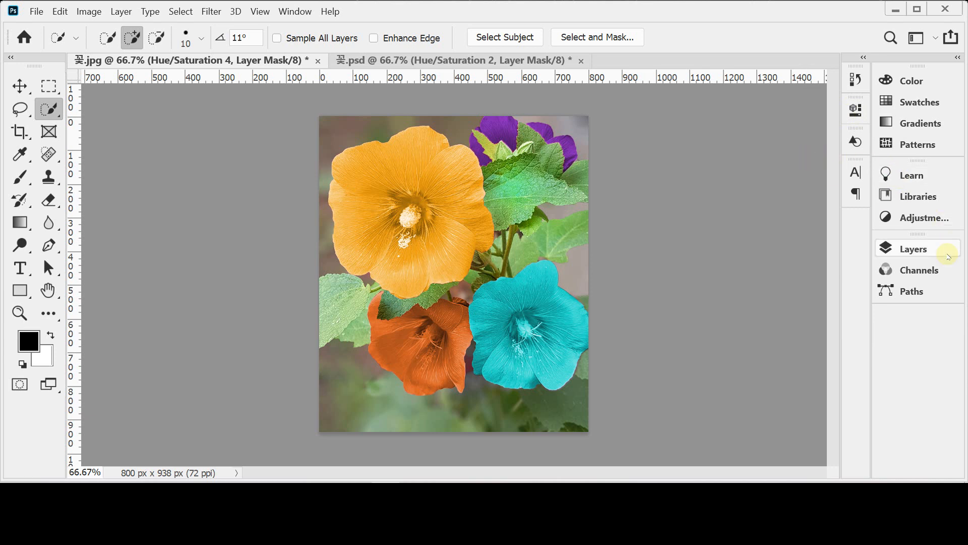
Step: Add a Hue/Saturation adjustment layer covering the whole image above the four flower adjustments and turn on Colorize
click(922, 248)
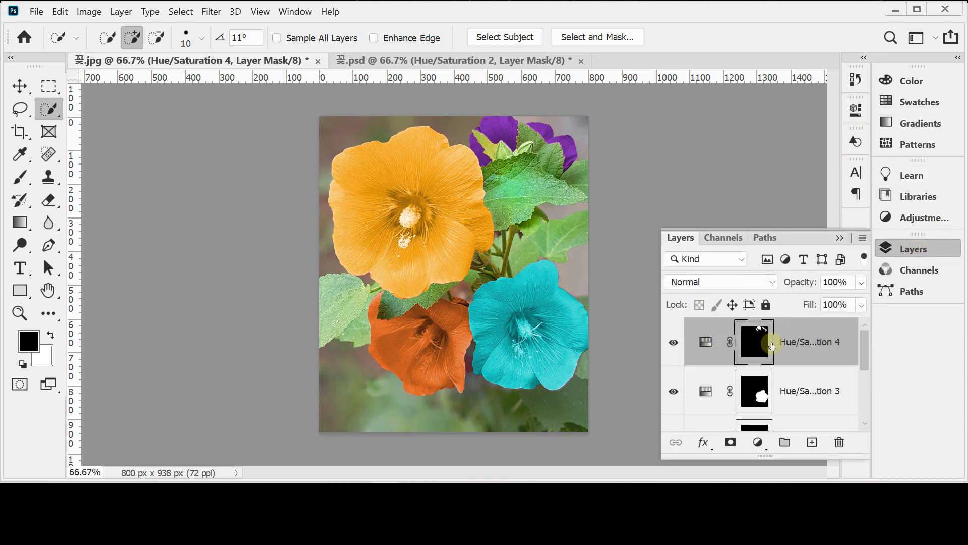
drag(866, 347, 860, 324)
drag(866, 350, 868, 374)
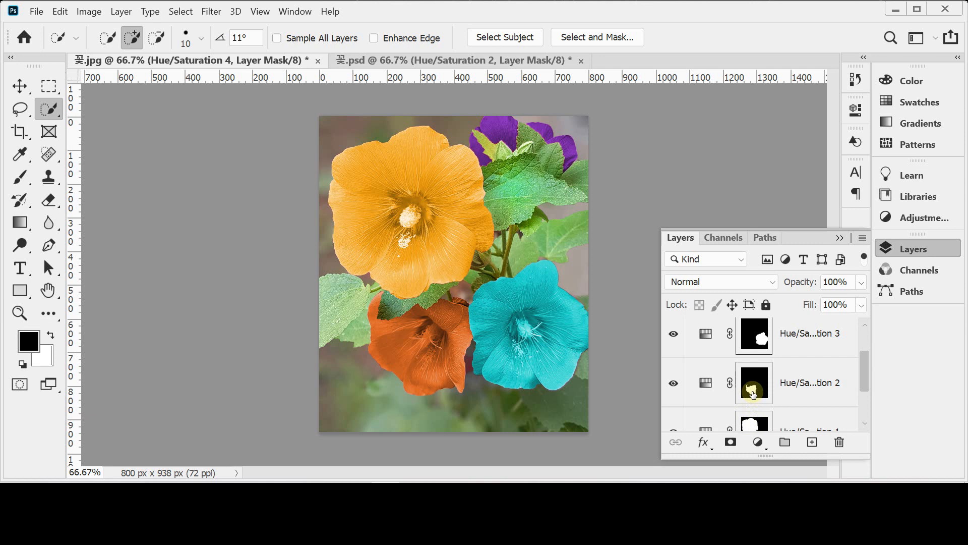
scroll(860, 364, up, 2)
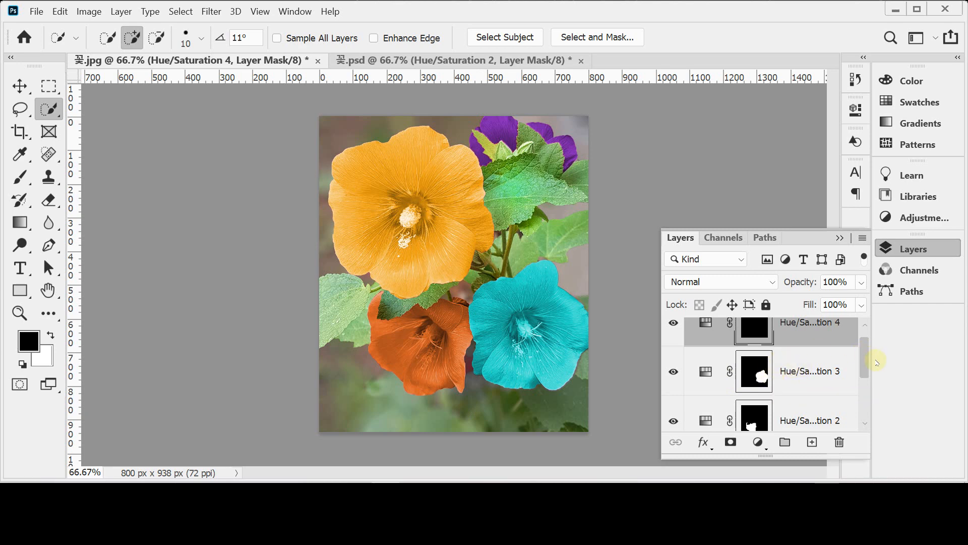
drag(869, 358, 867, 339)
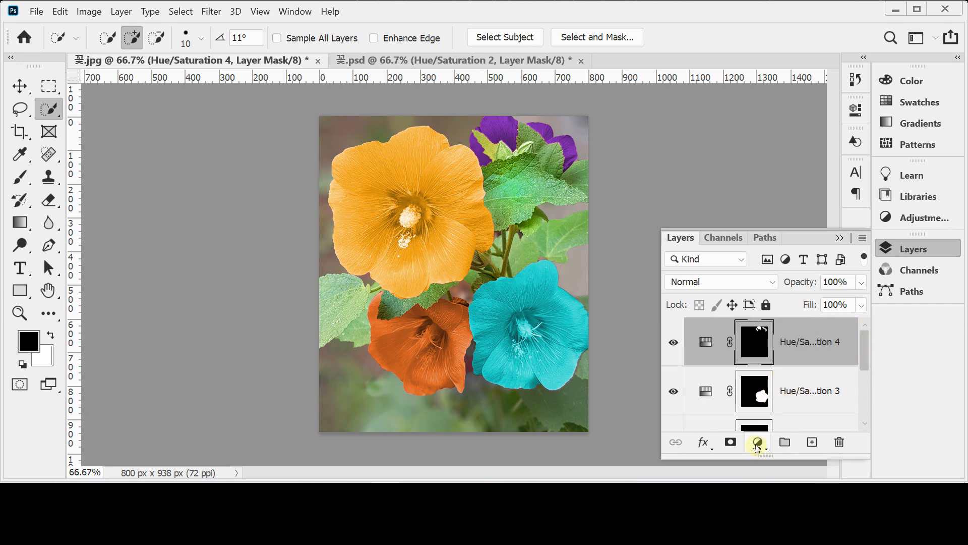
click(757, 442)
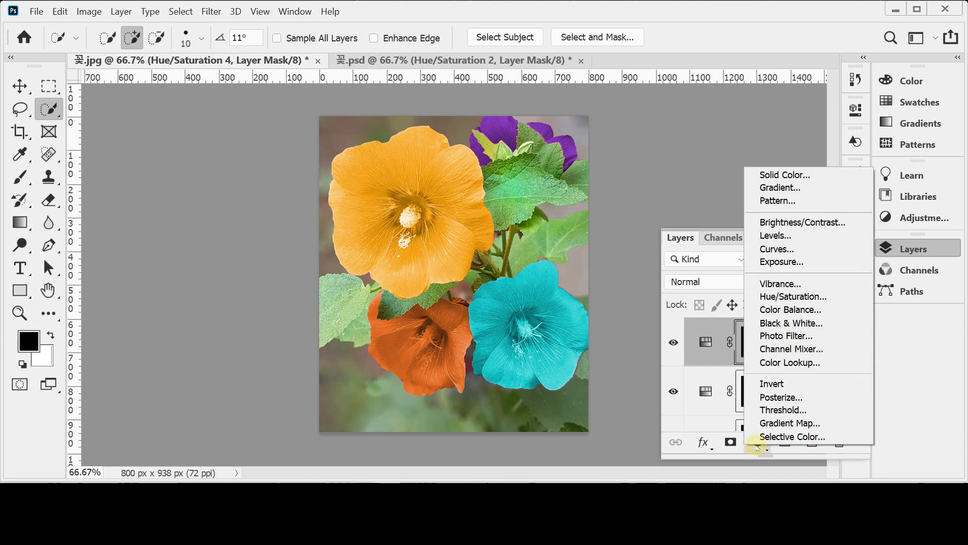
click(848, 301)
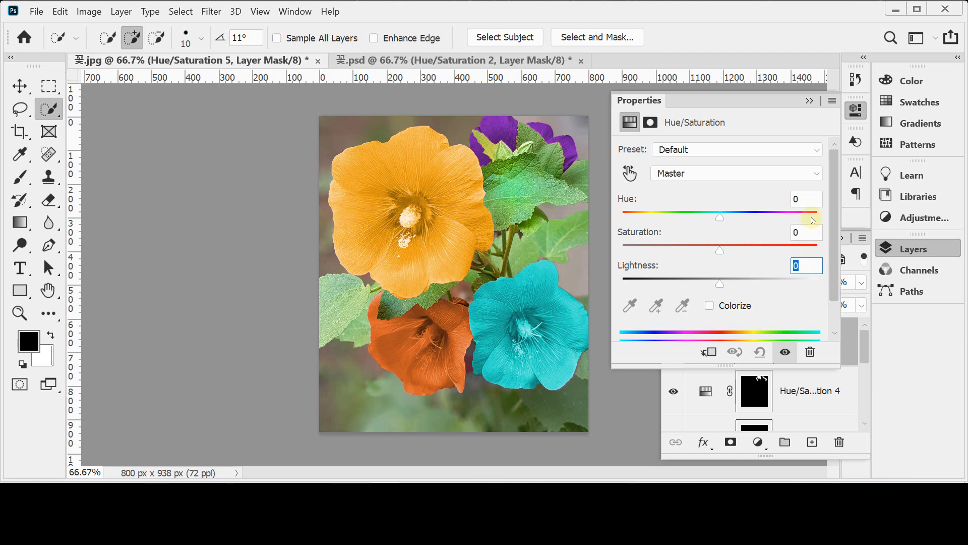
click(724, 304)
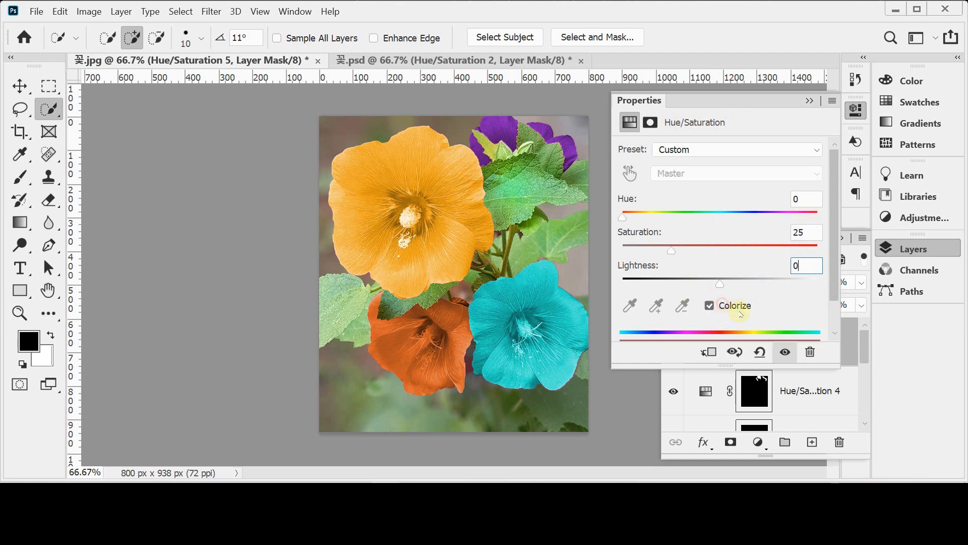
Step: Set the whole-image adjustment's Hue to 204 for a blue tint and close its settings
mouse_move(741, 218)
mouse_down()
mouse_move(727, 218)
mouse_move(737, 219)
mouse_up()
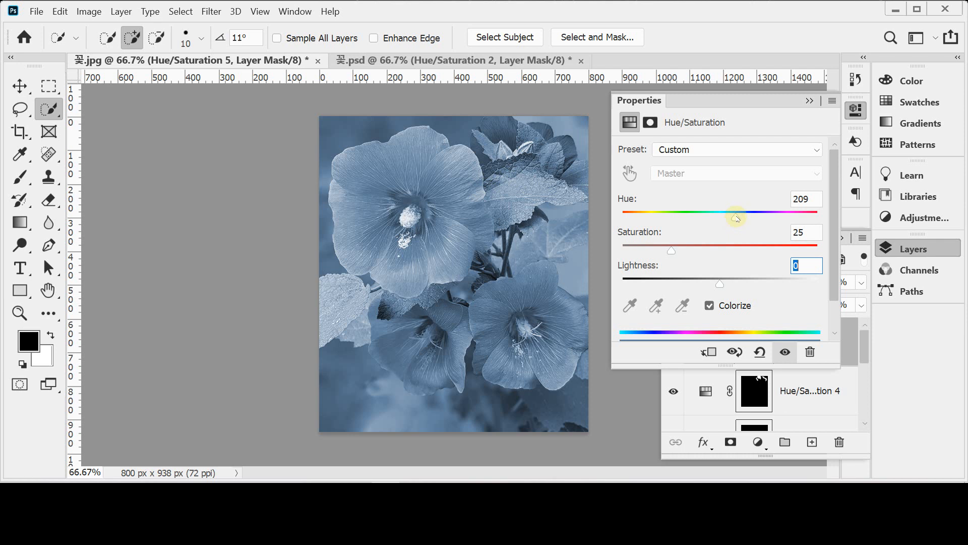
drag(737, 218, 733, 218)
click(917, 250)
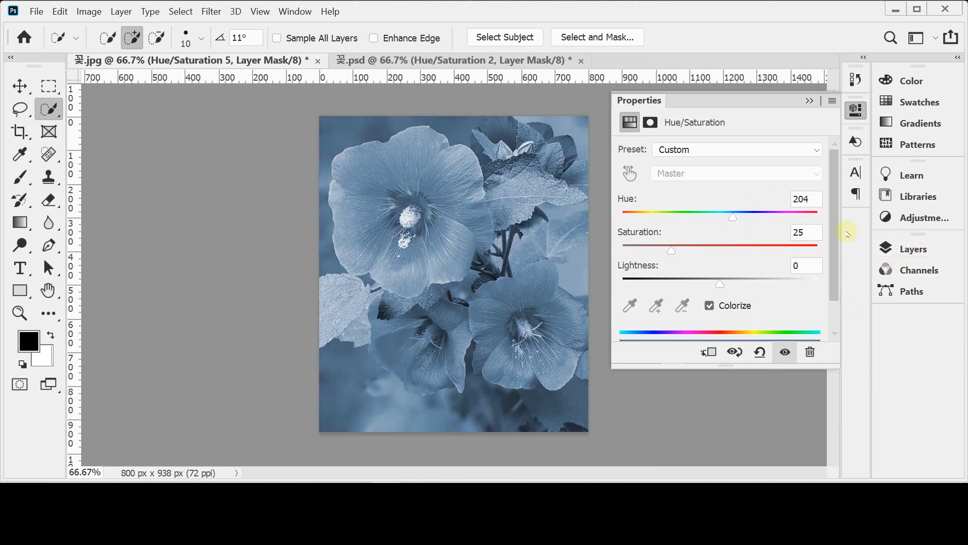
click(855, 110)
Step: Move the Hue/Saturation 5 layer beneath all the flower adjustments, directly above the Background, and leave it selected
click(914, 249)
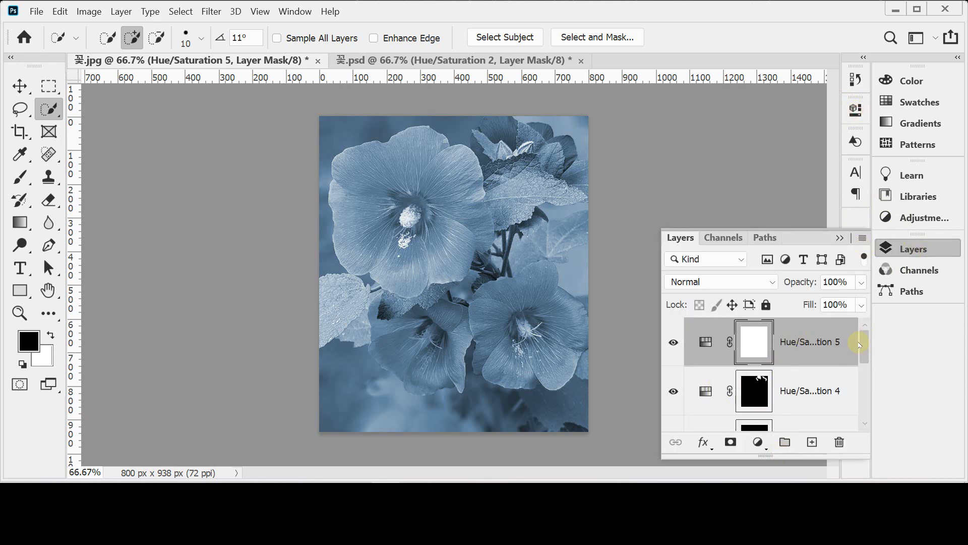
scroll(862, 347, down, 1)
scroll(861, 346, up, 1)
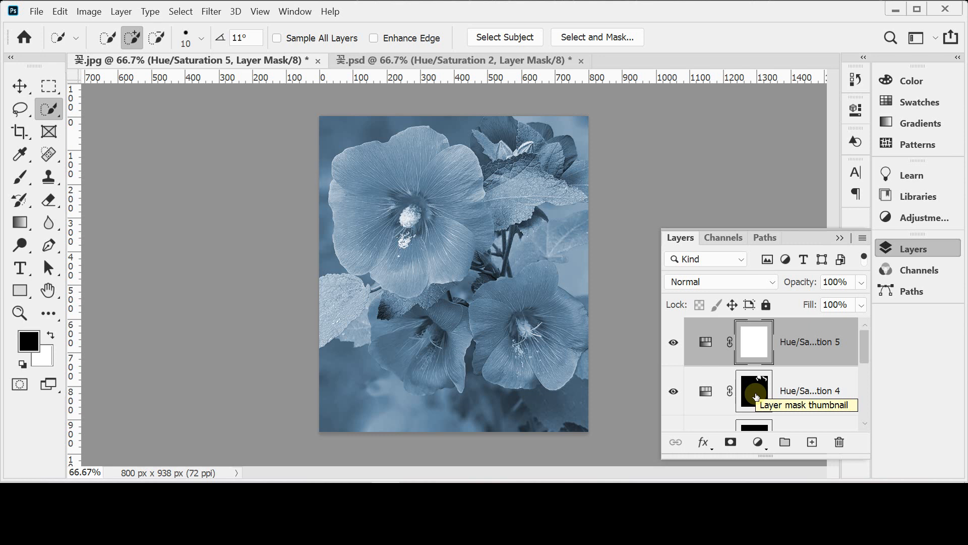
click(810, 344)
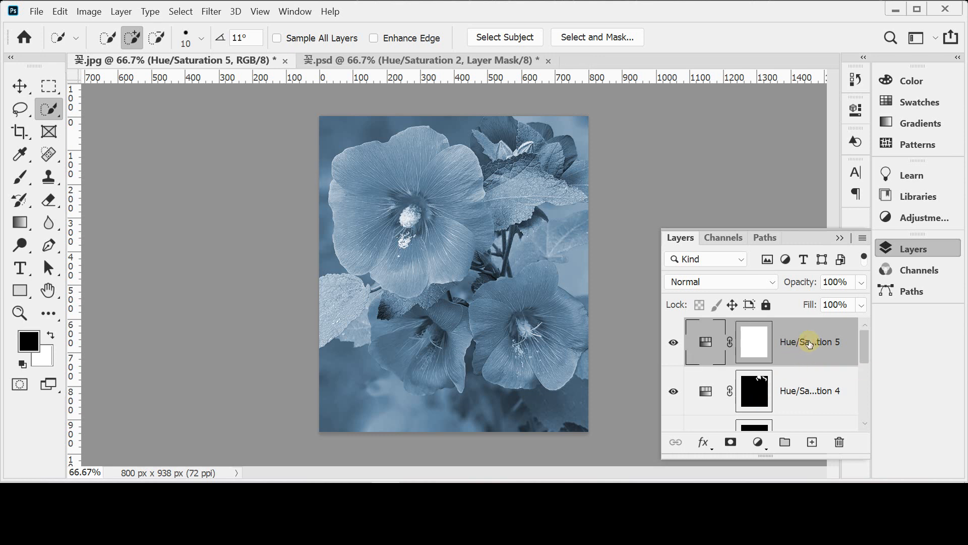
key(ctrl+shift+[)
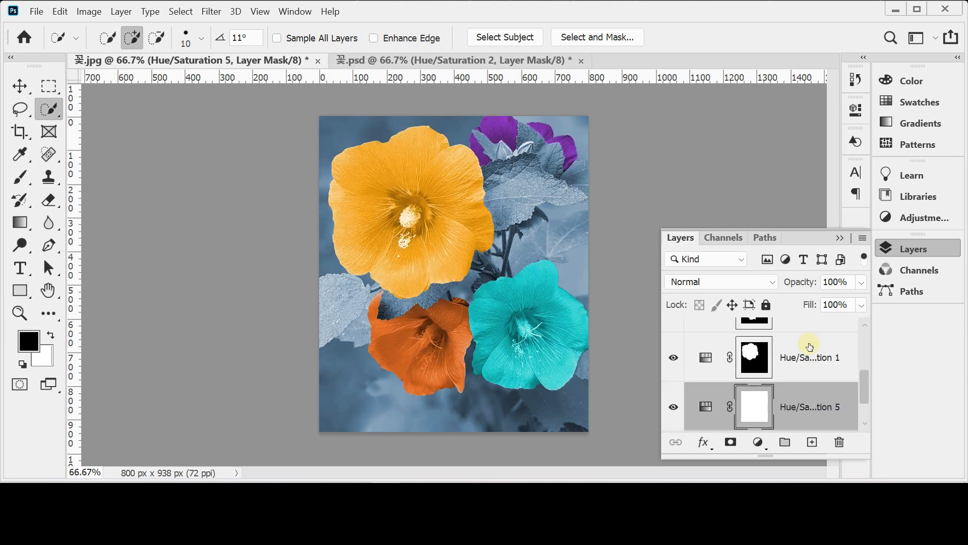
scroll(861, 386, down, 2)
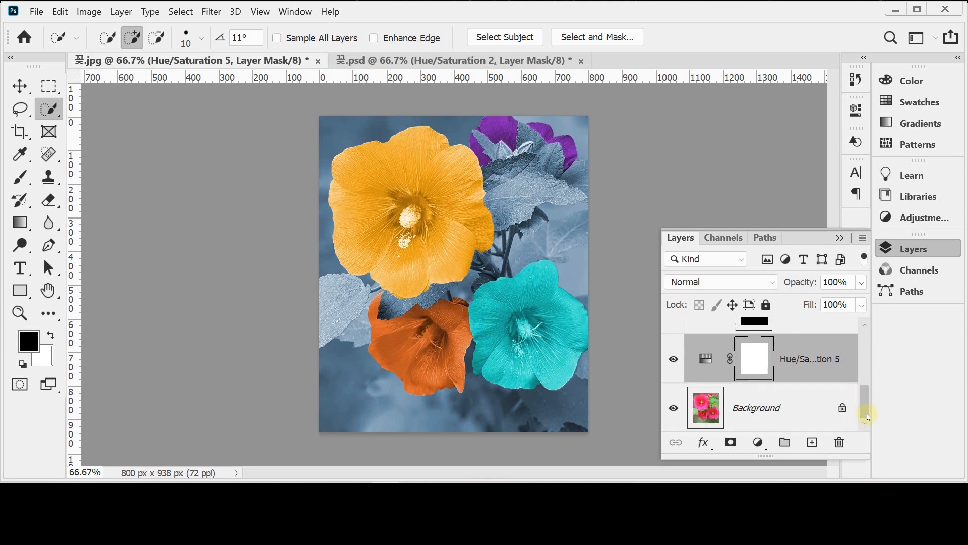
click(771, 405)
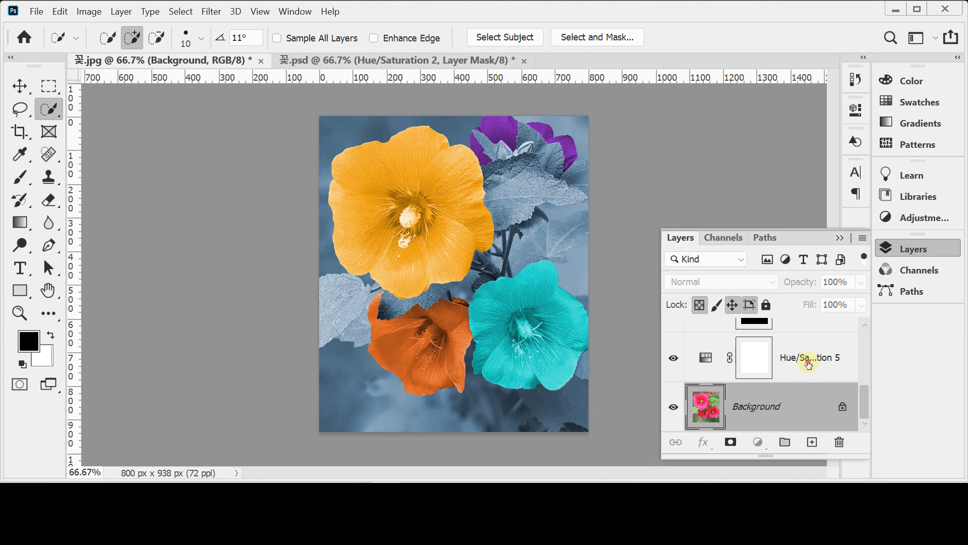
click(808, 364)
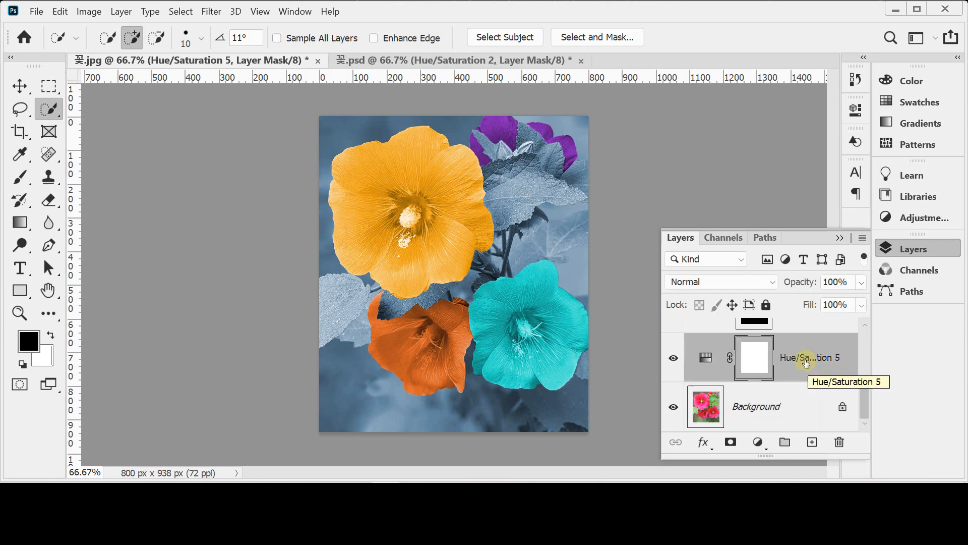
Step: Raise the Hue/Saturation 5 layer one level at a time to the top of the layer stack
mouse_move(806, 363)
mouse_down()
mouse_move(802, 324)
mouse_move(800, 357)
mouse_up()
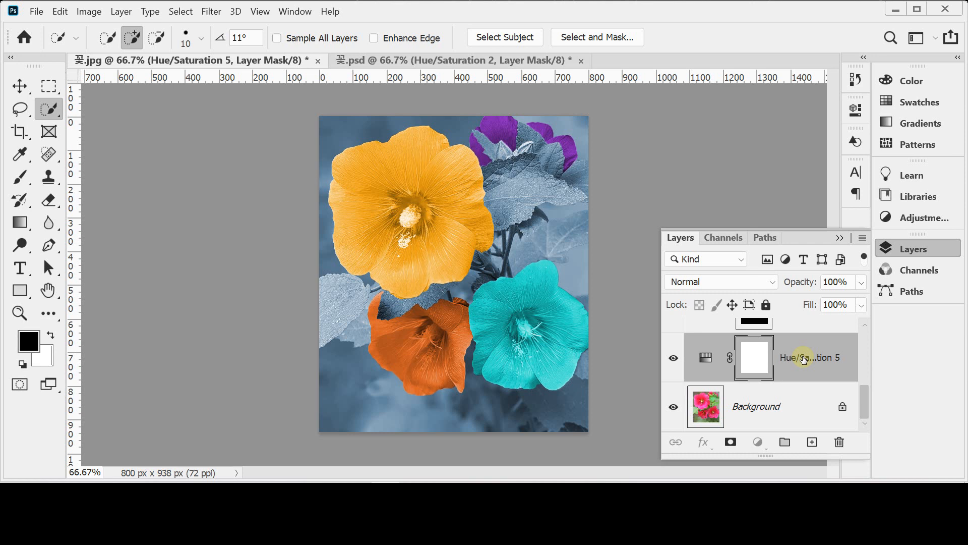
key(ctrl+bracketright)
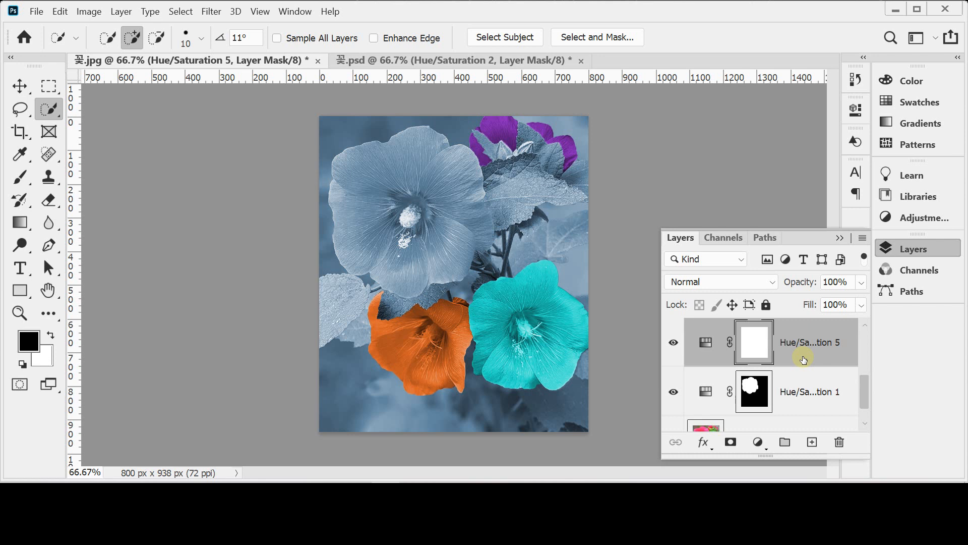
key(ctrl+bracketright)
key(ctrl+bracketright)
key(ctrl+bracketright)
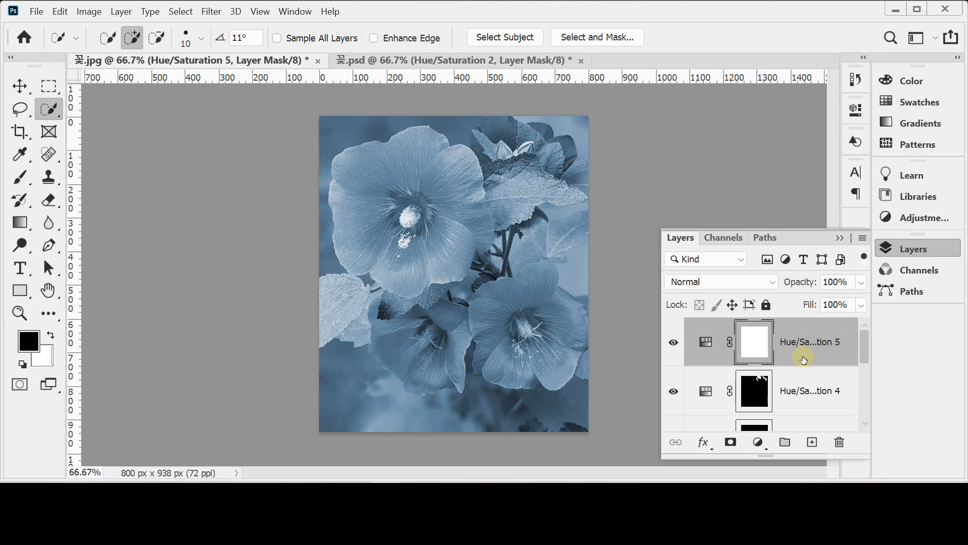
Step: Lower the Hue/Saturation 5 layer level by level to just above the Background, and raise it back to the top
key(ctrl+bracketleft)
key(ctrl+bracketleft)
key(ctrl+bracketleft)
key(ctrl+bracketleft)
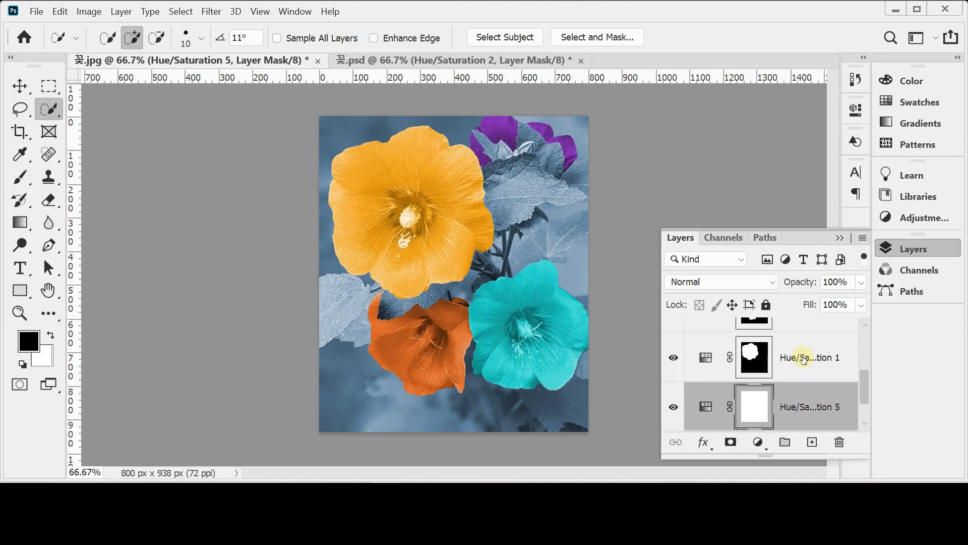
key(ctrl+bracketright)
key(ctrl+bracketright)
key(ctrl+bracketright)
key(ctrl+bracketright)
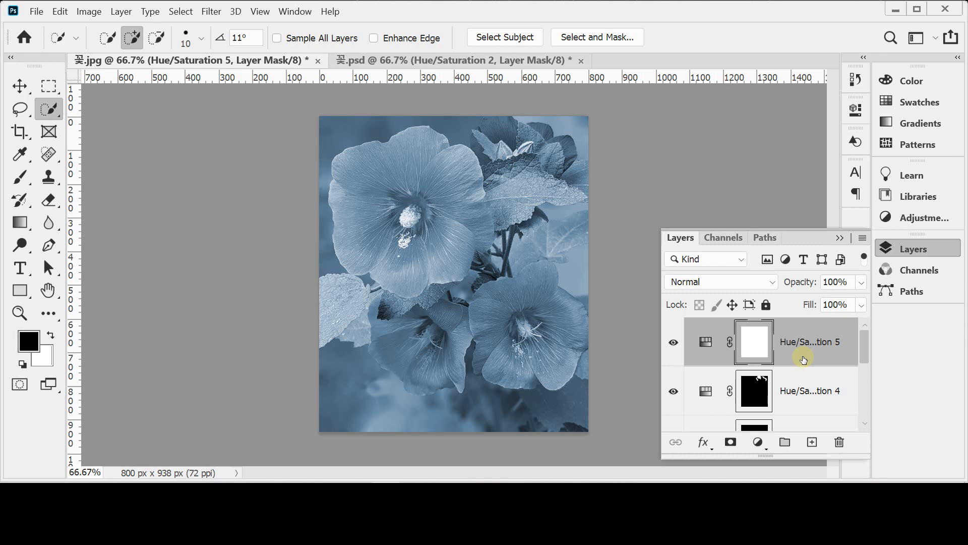
Step: Send the Hue/Saturation 5 layer straight to the bottom, to the top, and again to the bottom, directly above the Background
key(ctrl+shift+bracketleft)
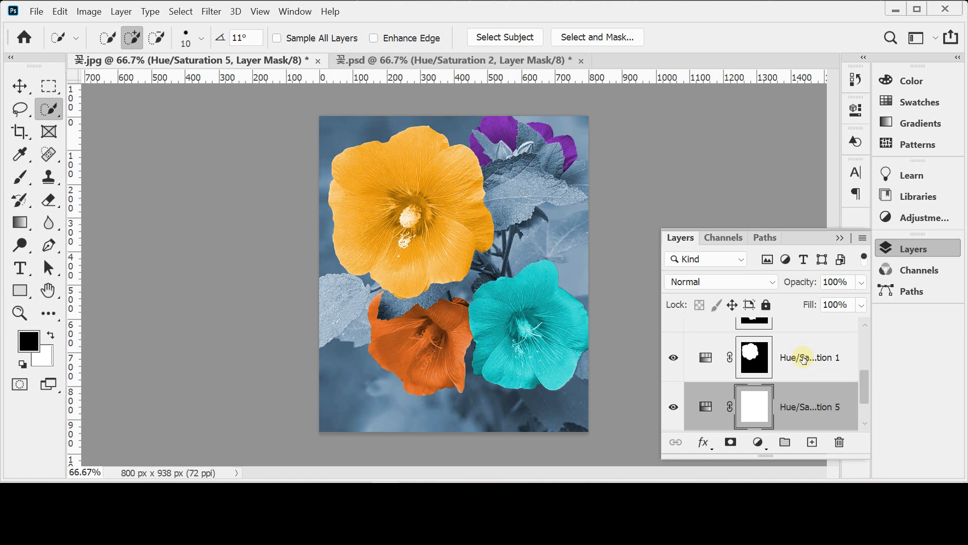
key(ctrl+shift+bracketright)
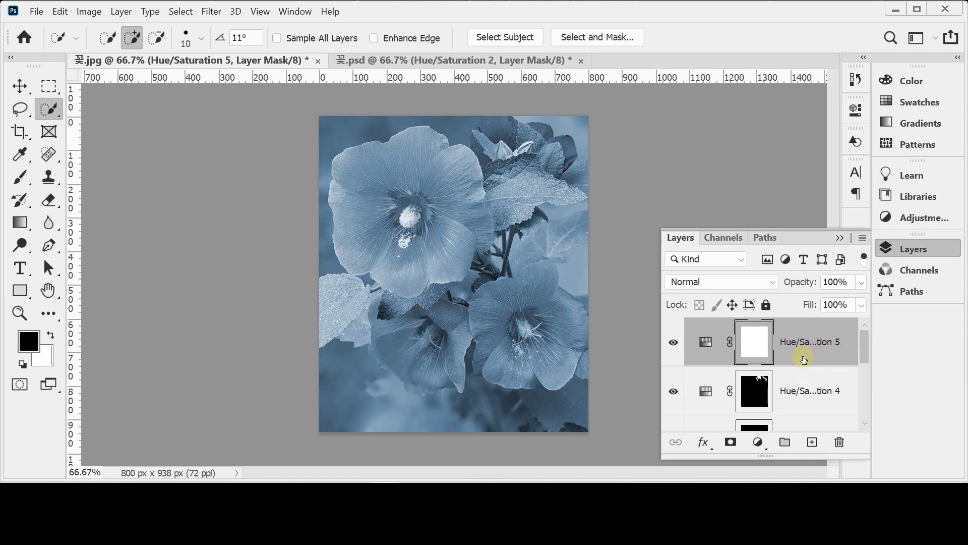
key(ctrl+shift+bracketleft)
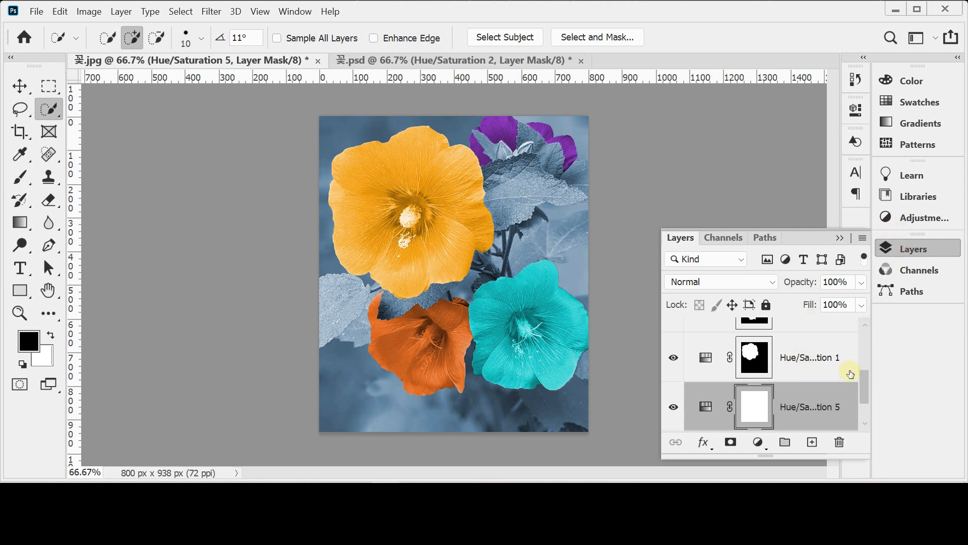
drag(865, 391, 865, 413)
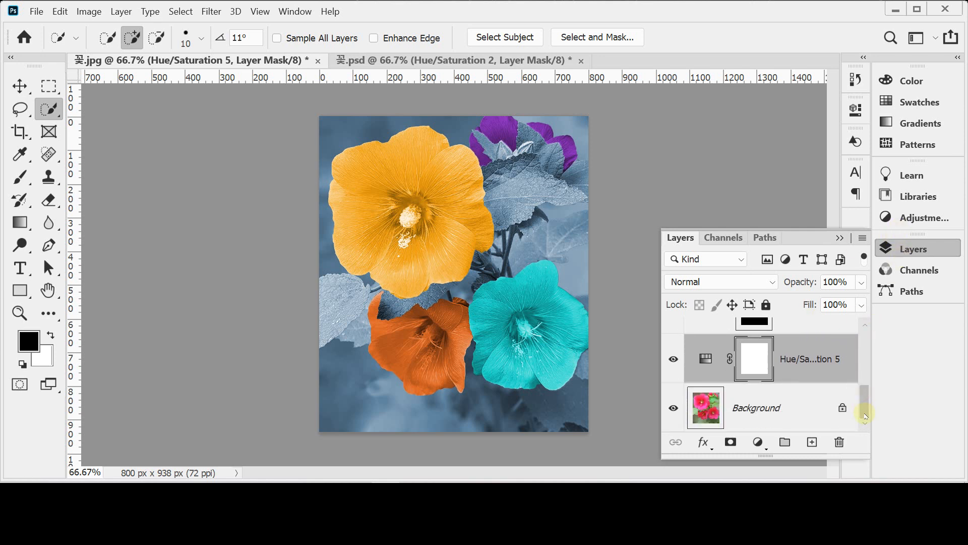
click(733, 415)
click(779, 370)
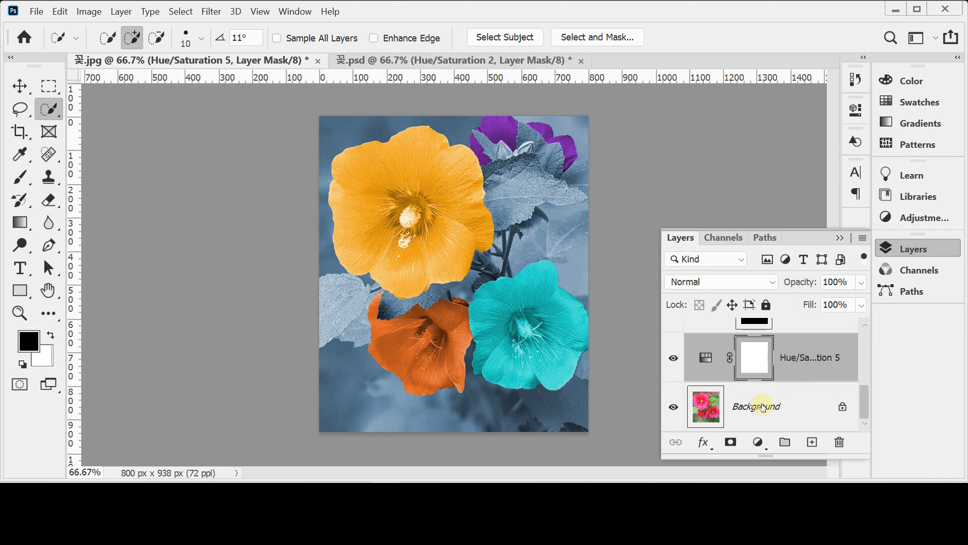
click(762, 407)
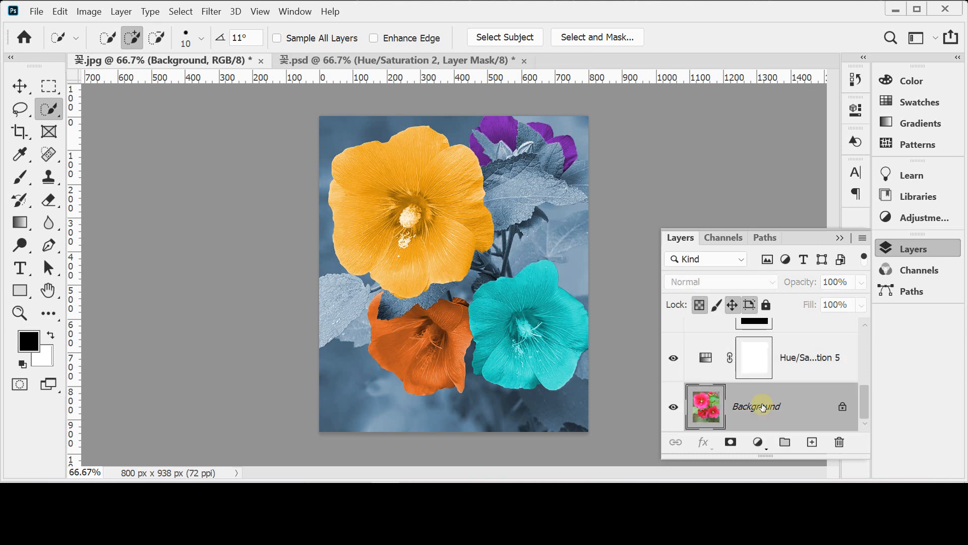
click(756, 445)
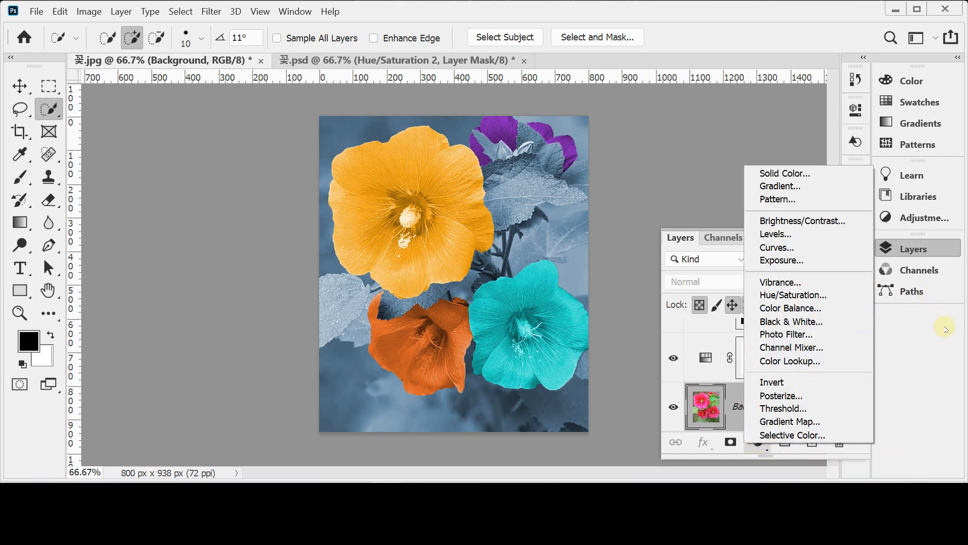
click(780, 362)
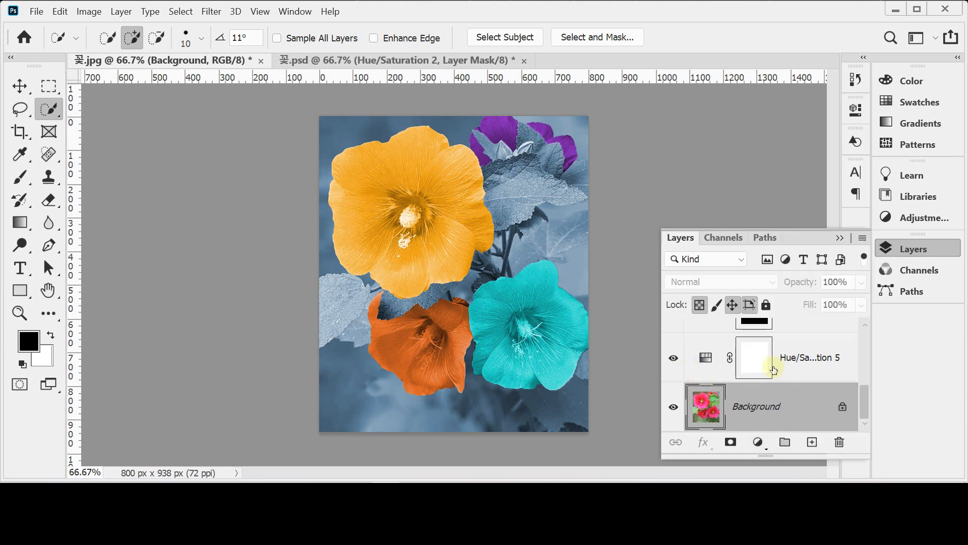
Step: Set the Hue/Saturation 5 layer's Hue to 198, Saturation to 49 and Lightness to 10, and close its settings
click(809, 358)
double_click(705, 357)
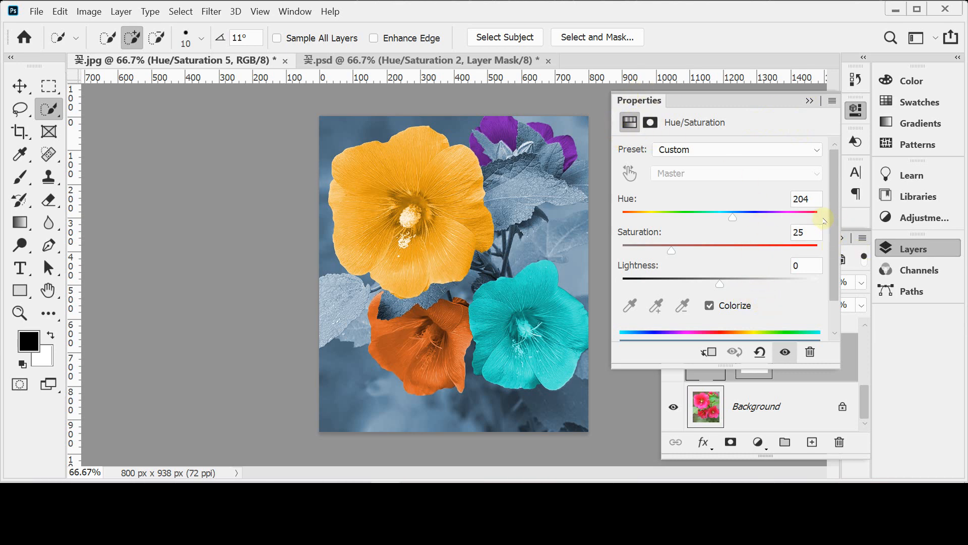
drag(813, 199, 774, 200)
text(198)
key(Tab)
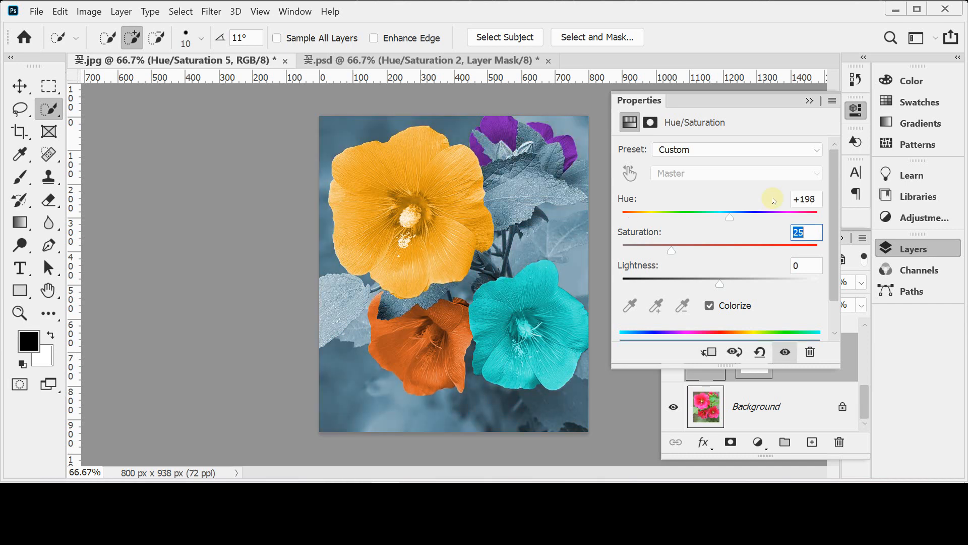
text(49)
key(Tab)
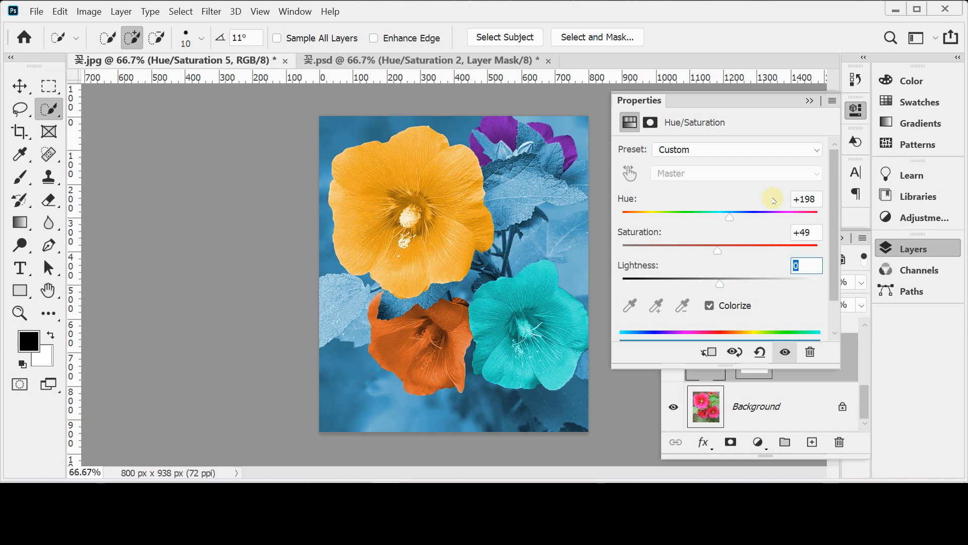
text(10)
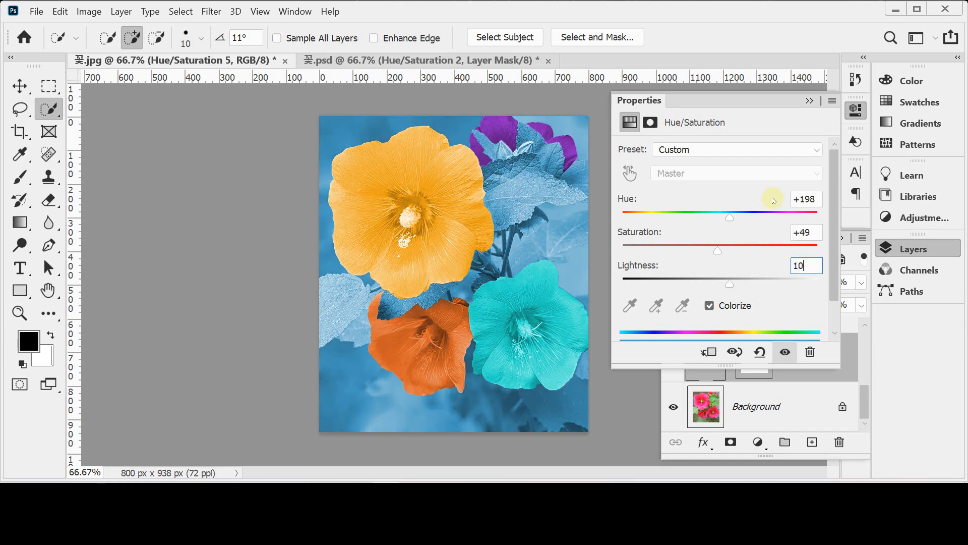
click(907, 249)
click(853, 113)
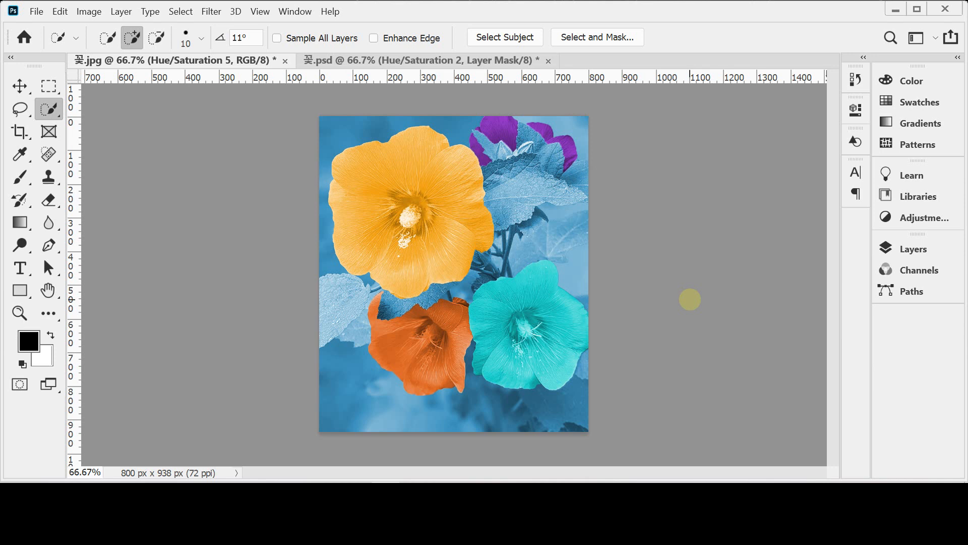
click(908, 217)
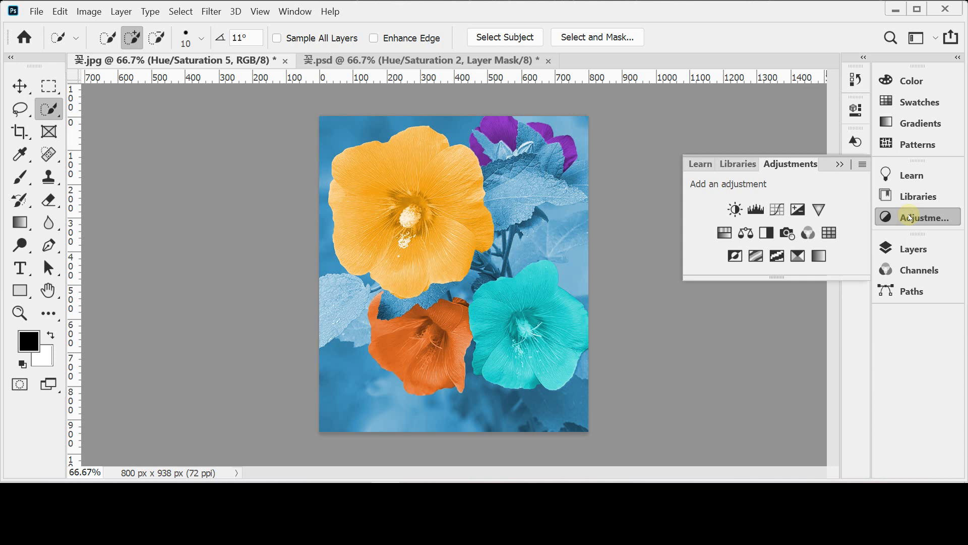
click(908, 217)
click(910, 249)
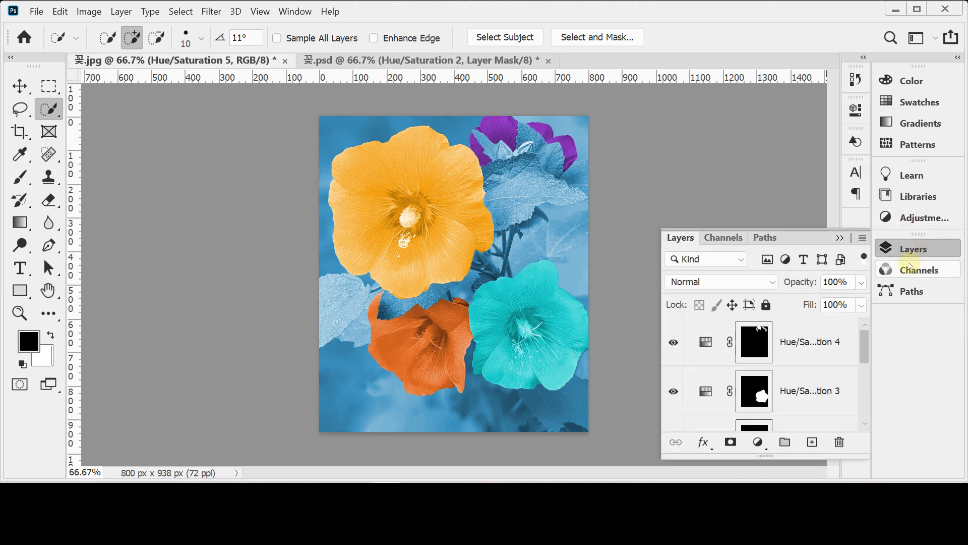
drag(864, 352, 863, 400)
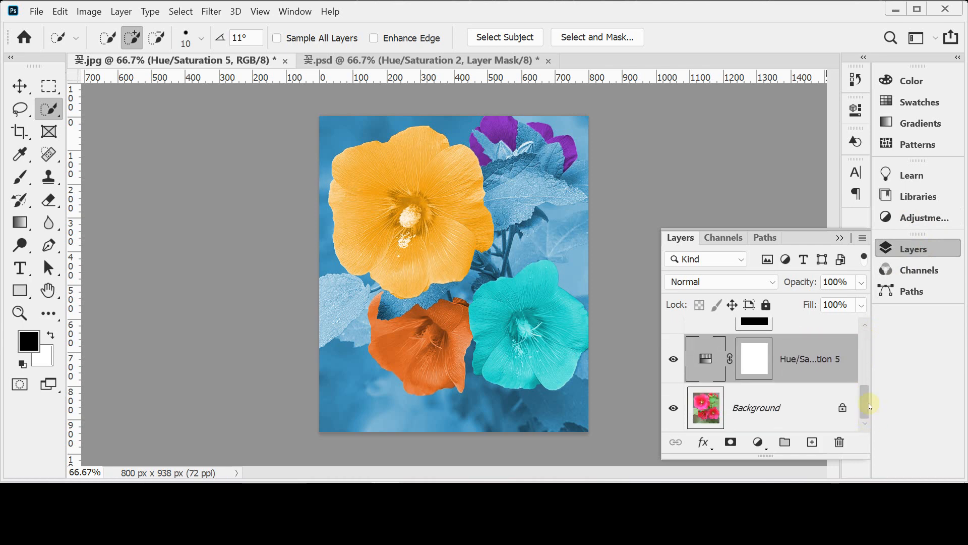
click(757, 442)
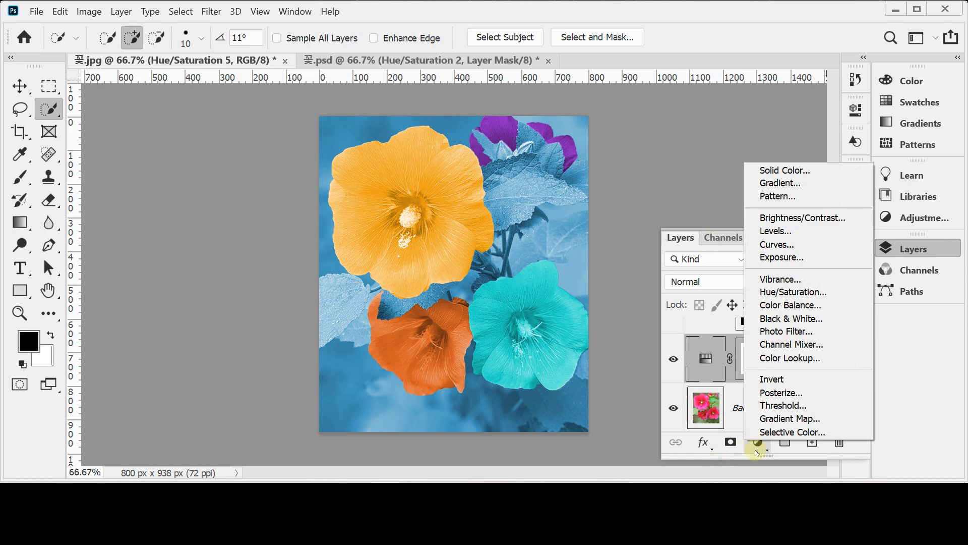
click(758, 448)
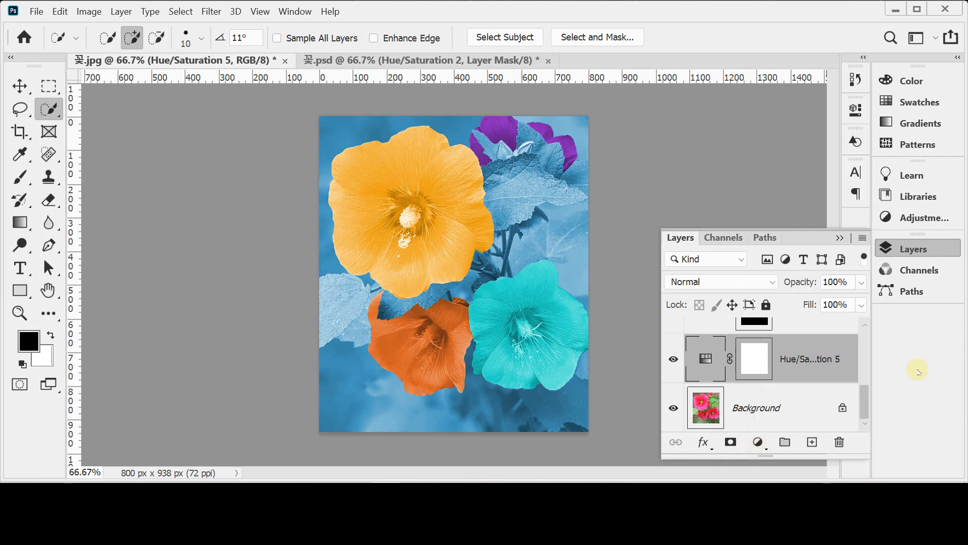
mouse_move(868, 397)
mouse_down()
mouse_move(868, 345)
mouse_move(865, 415)
mouse_up()
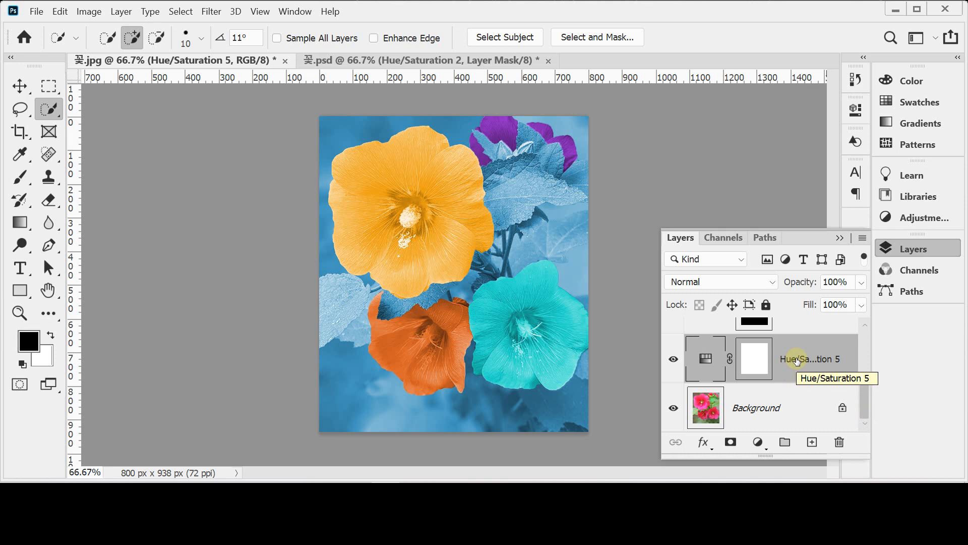
Step: Raise the Hue/Saturation 5 layer above Hue/Saturation 2, return it to directly above the Background, and hide the layer list
key(ctrl+z)
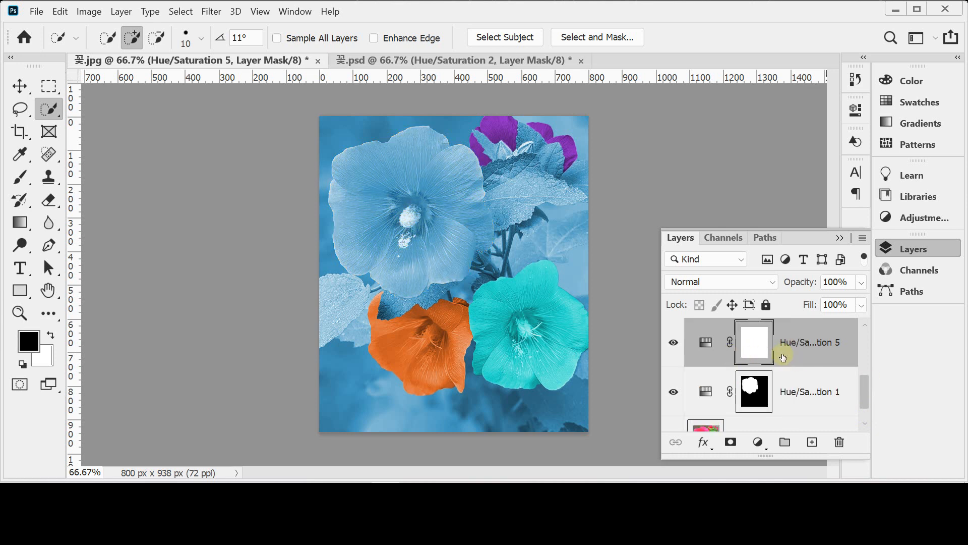
key(ctrl+z)
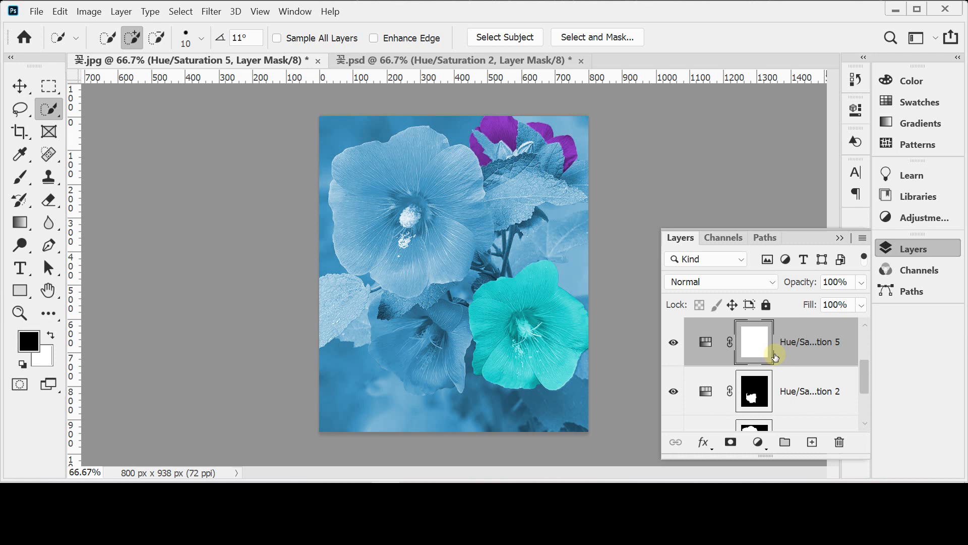
key(ctrl+[)
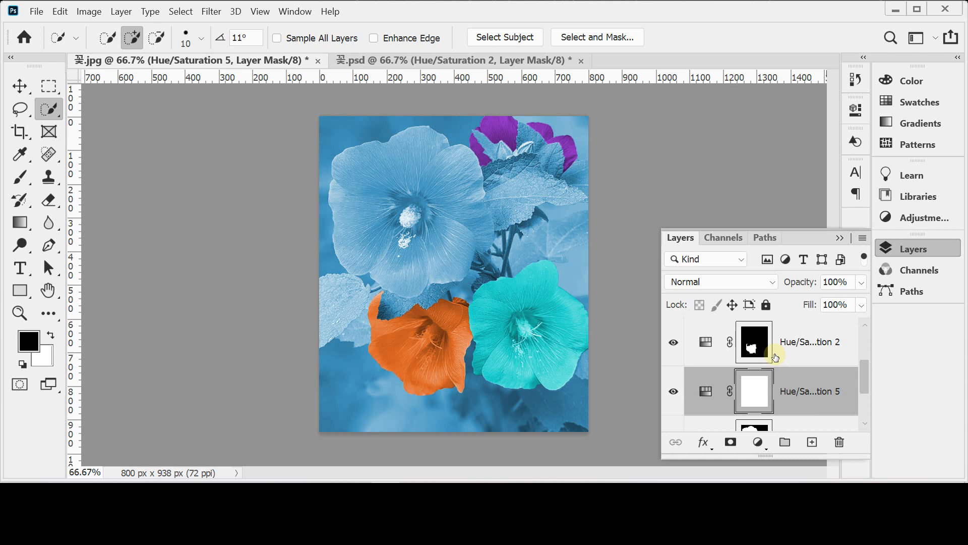
key(ctrl+[)
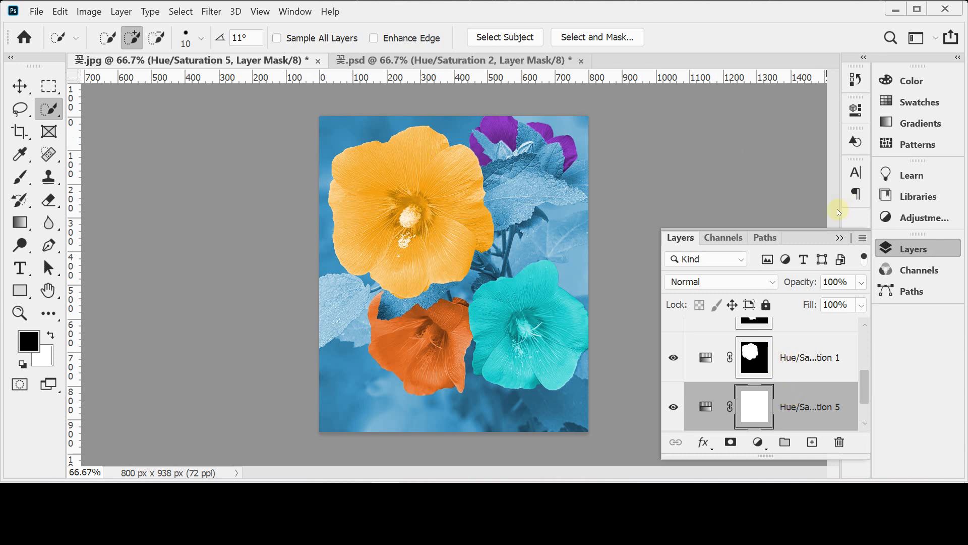
click(914, 248)
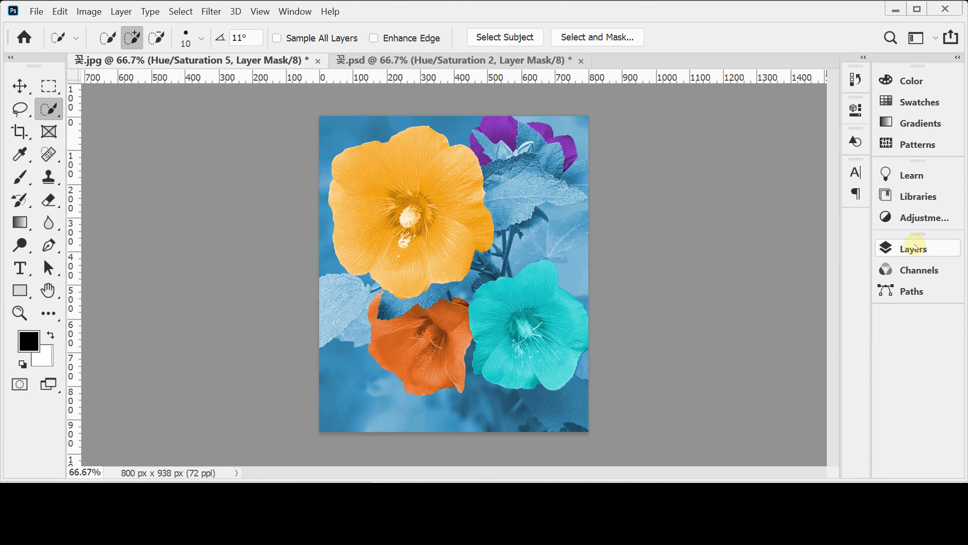